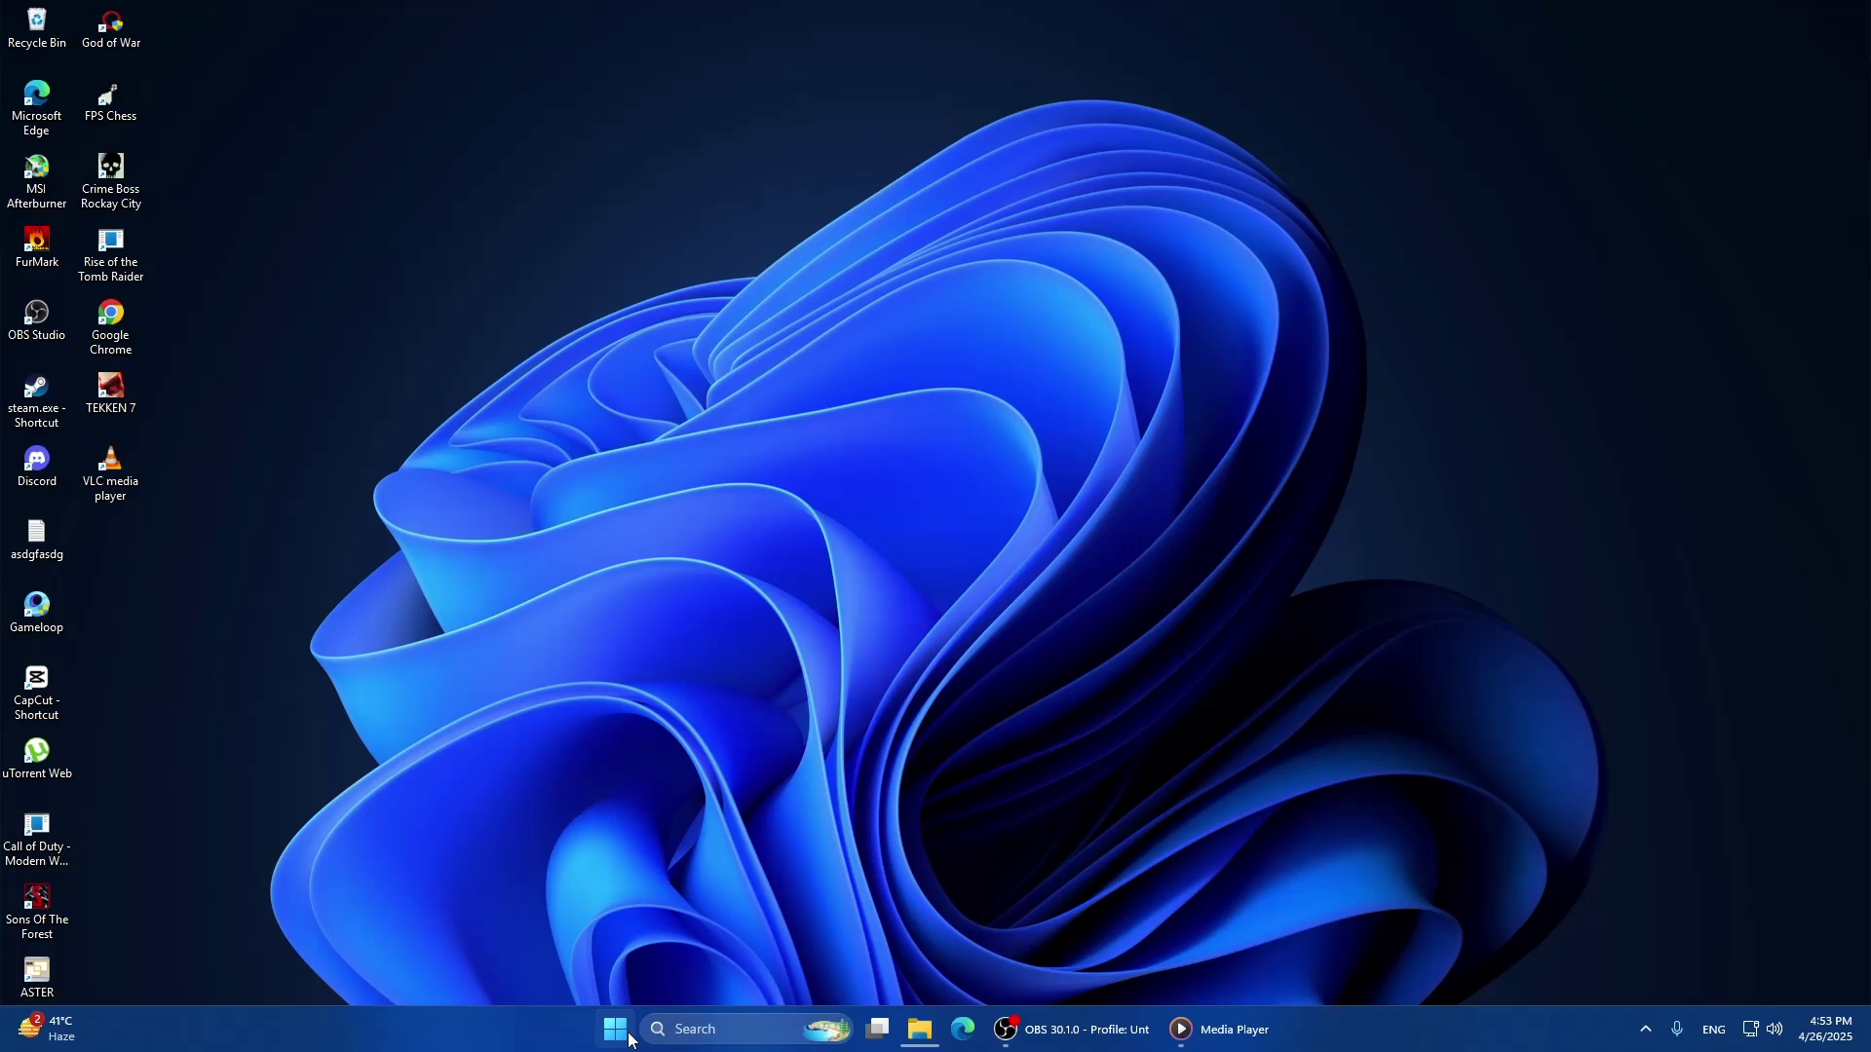
Step: Search the Start menu for 'task' to bring up Task Manager
left_click(629, 1038)
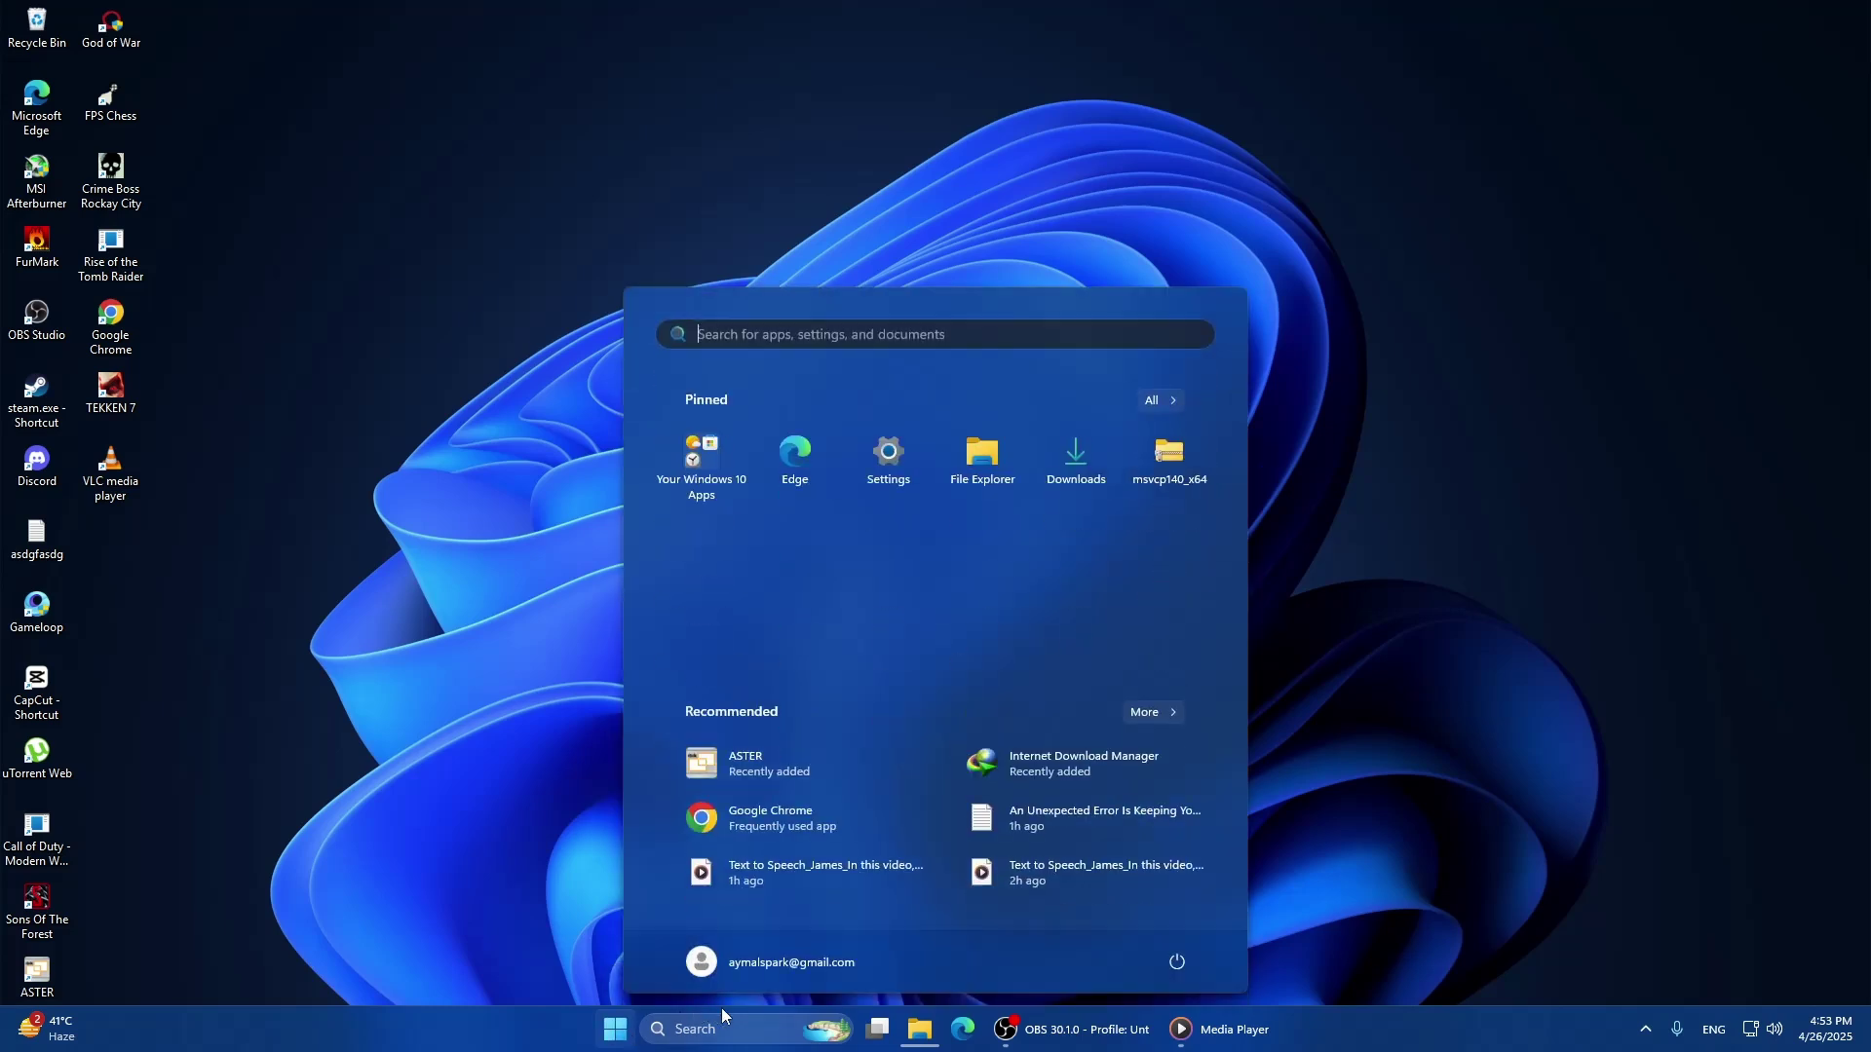
left_click(716, 1029)
type("task")
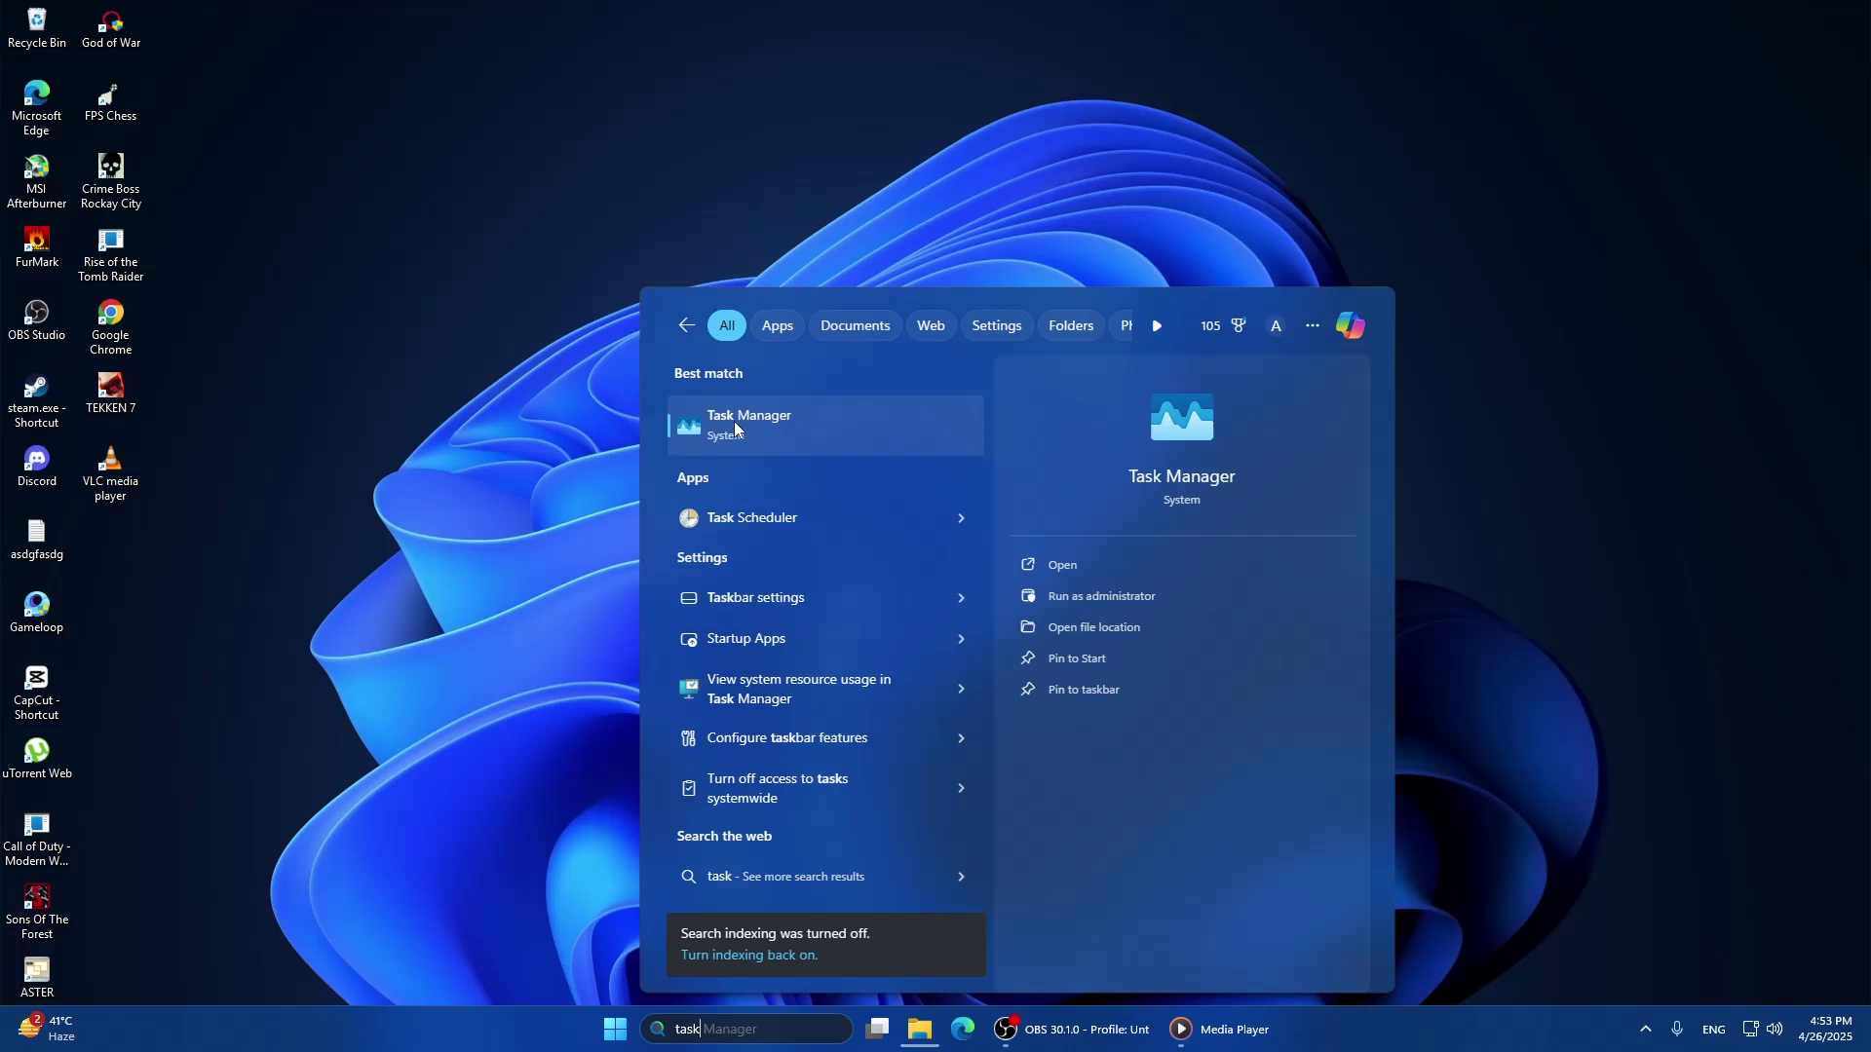
Step: End the Windows Security notification task found by searching 'securit', then close Task Manager
left_click(733, 421)
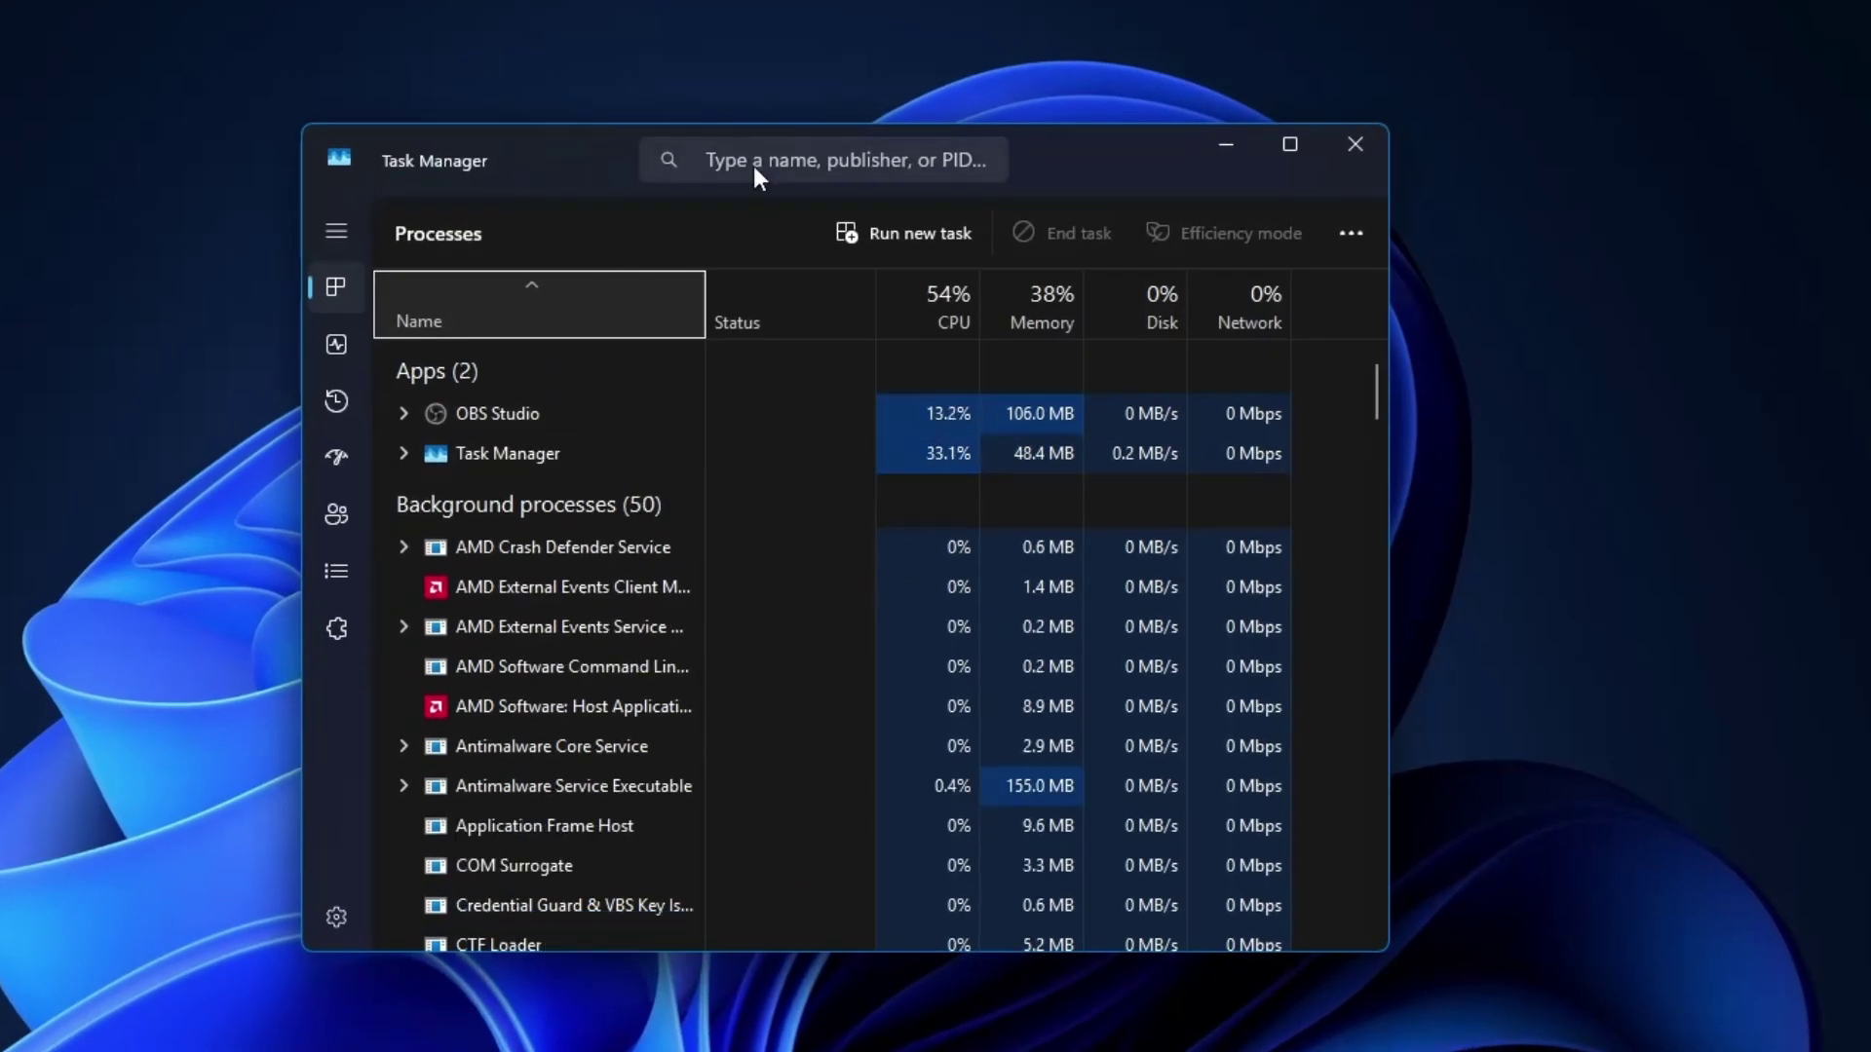
left_click(752, 165)
type("securi")
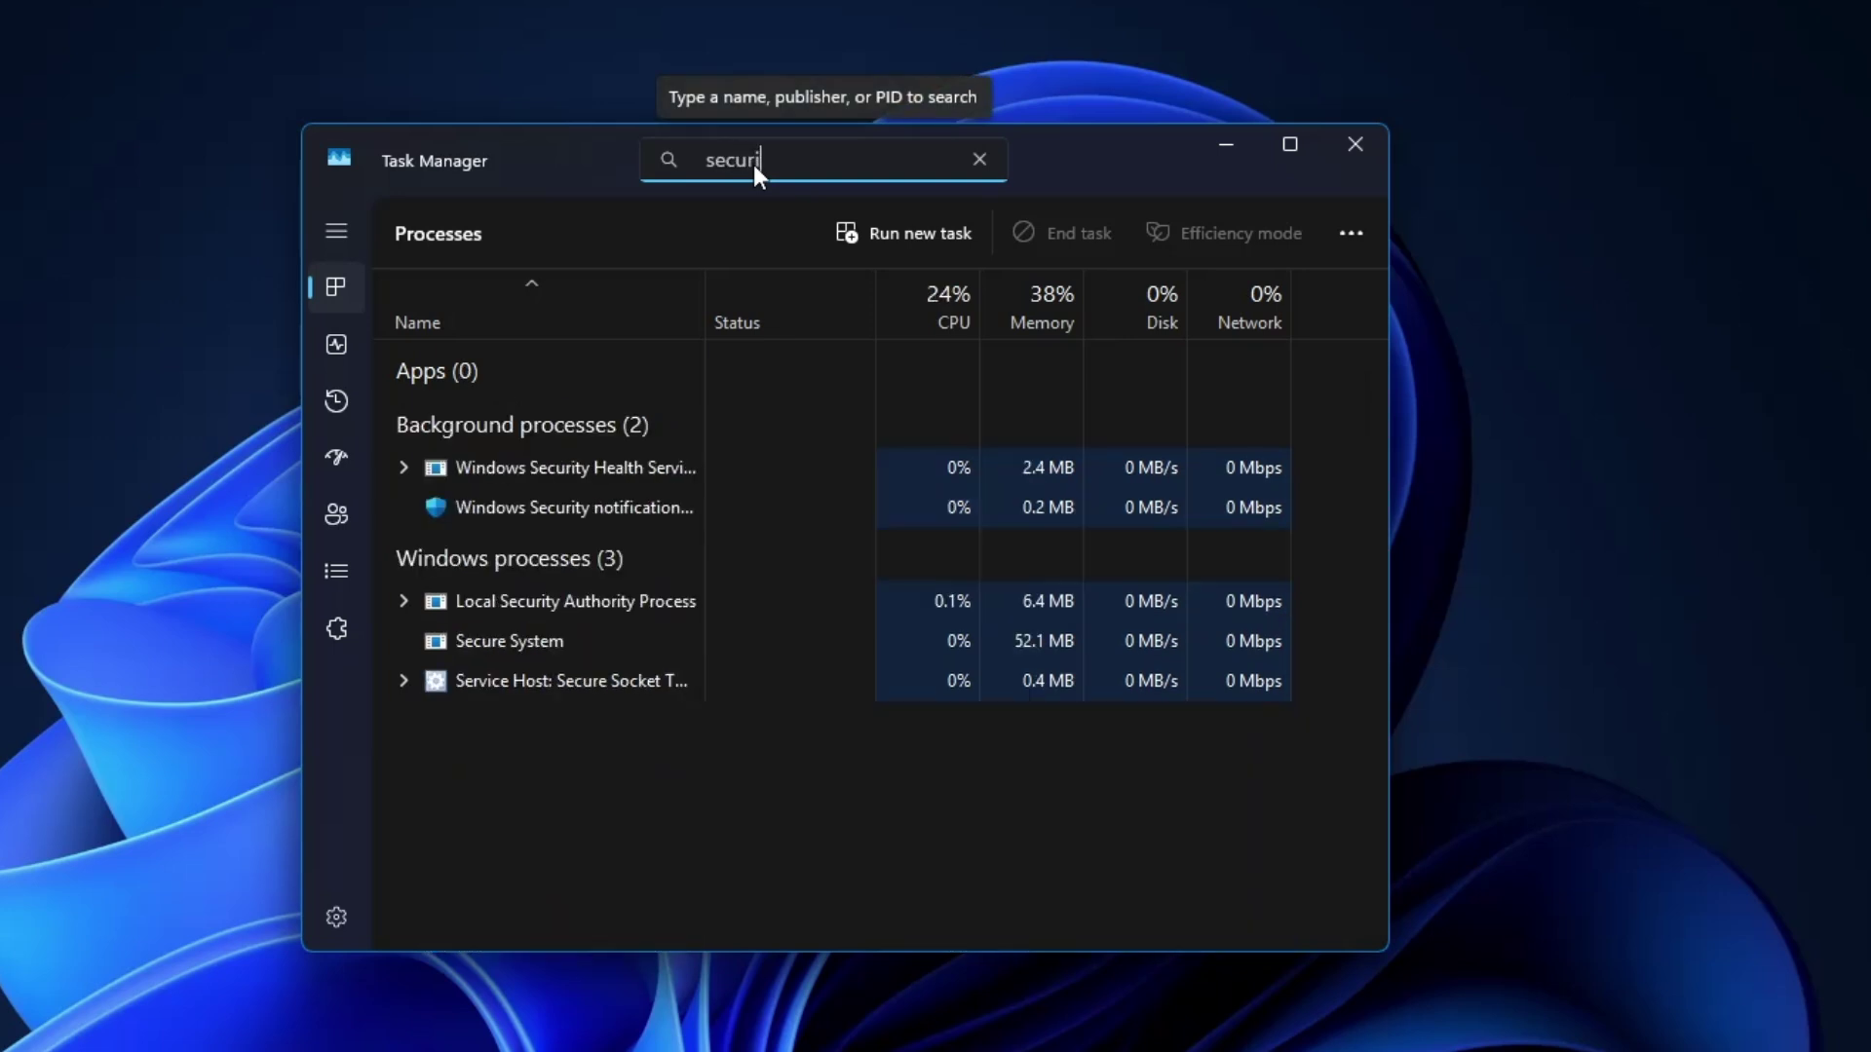
type("t")
right_click(550, 504)
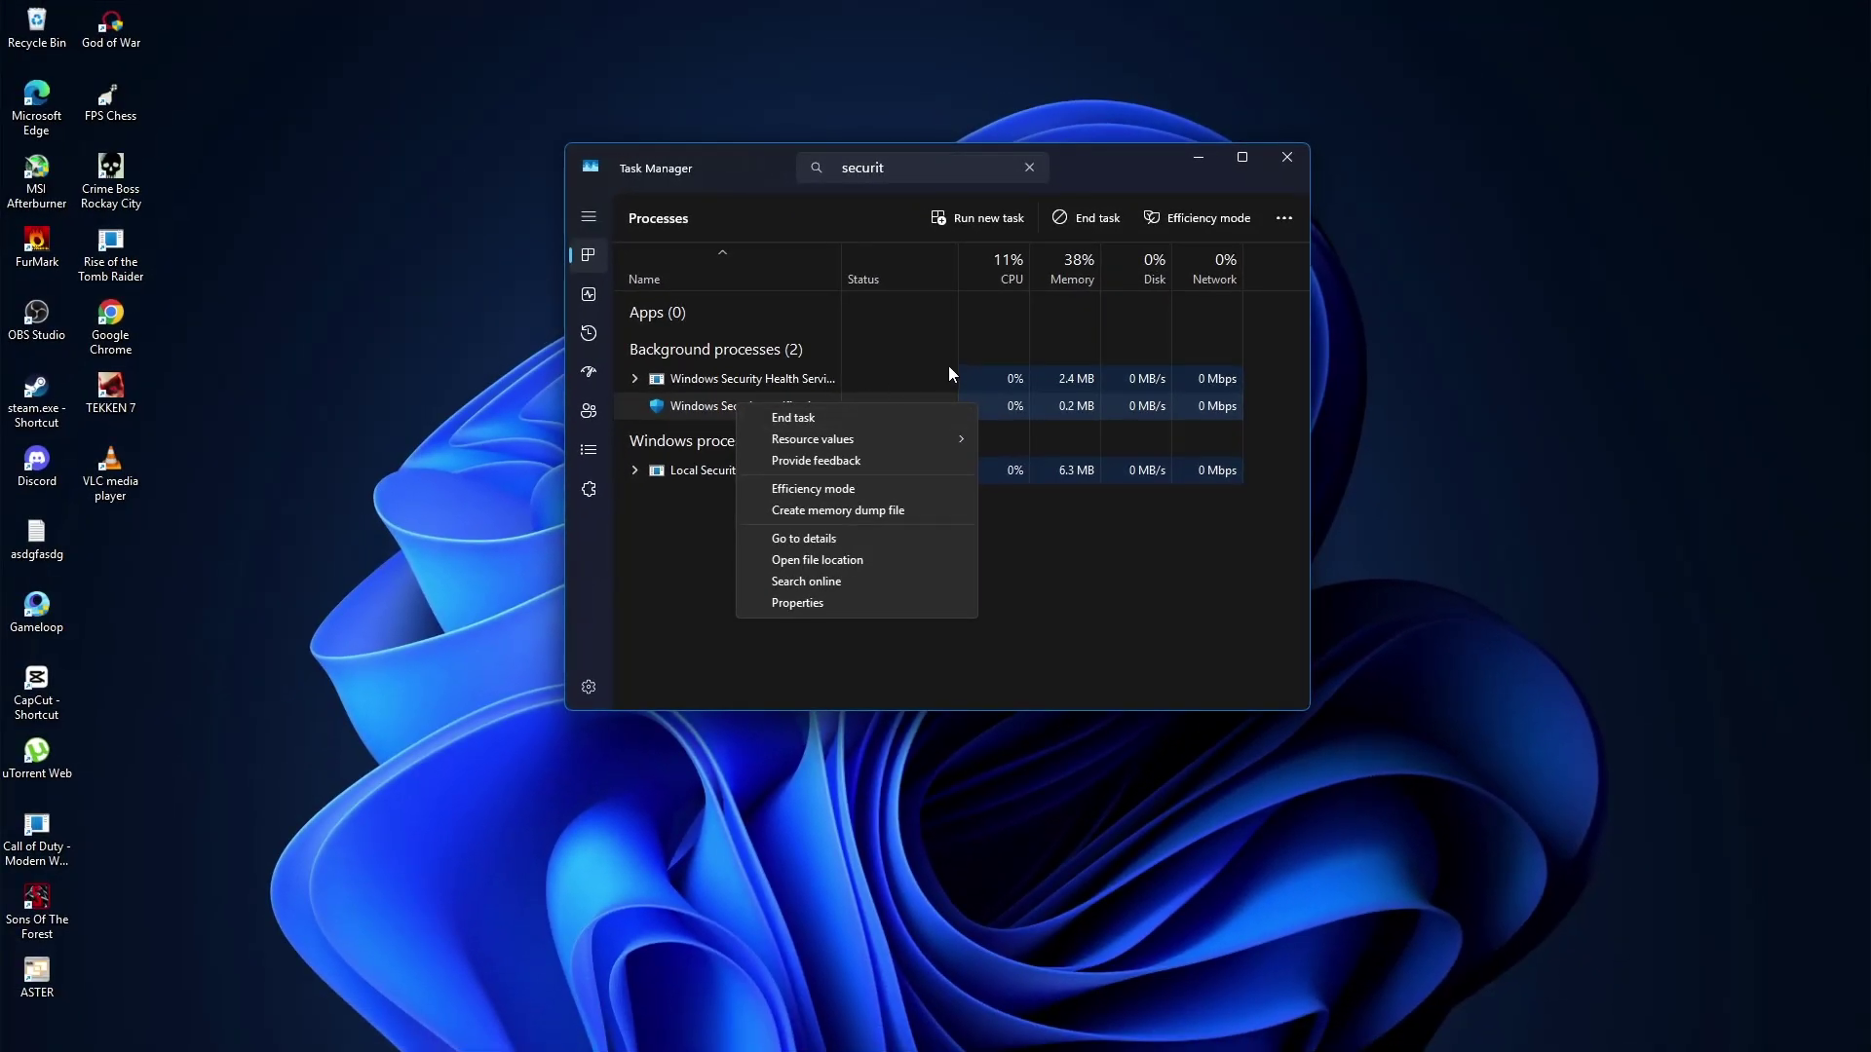
left_click(1293, 165)
left_click(1294, 165)
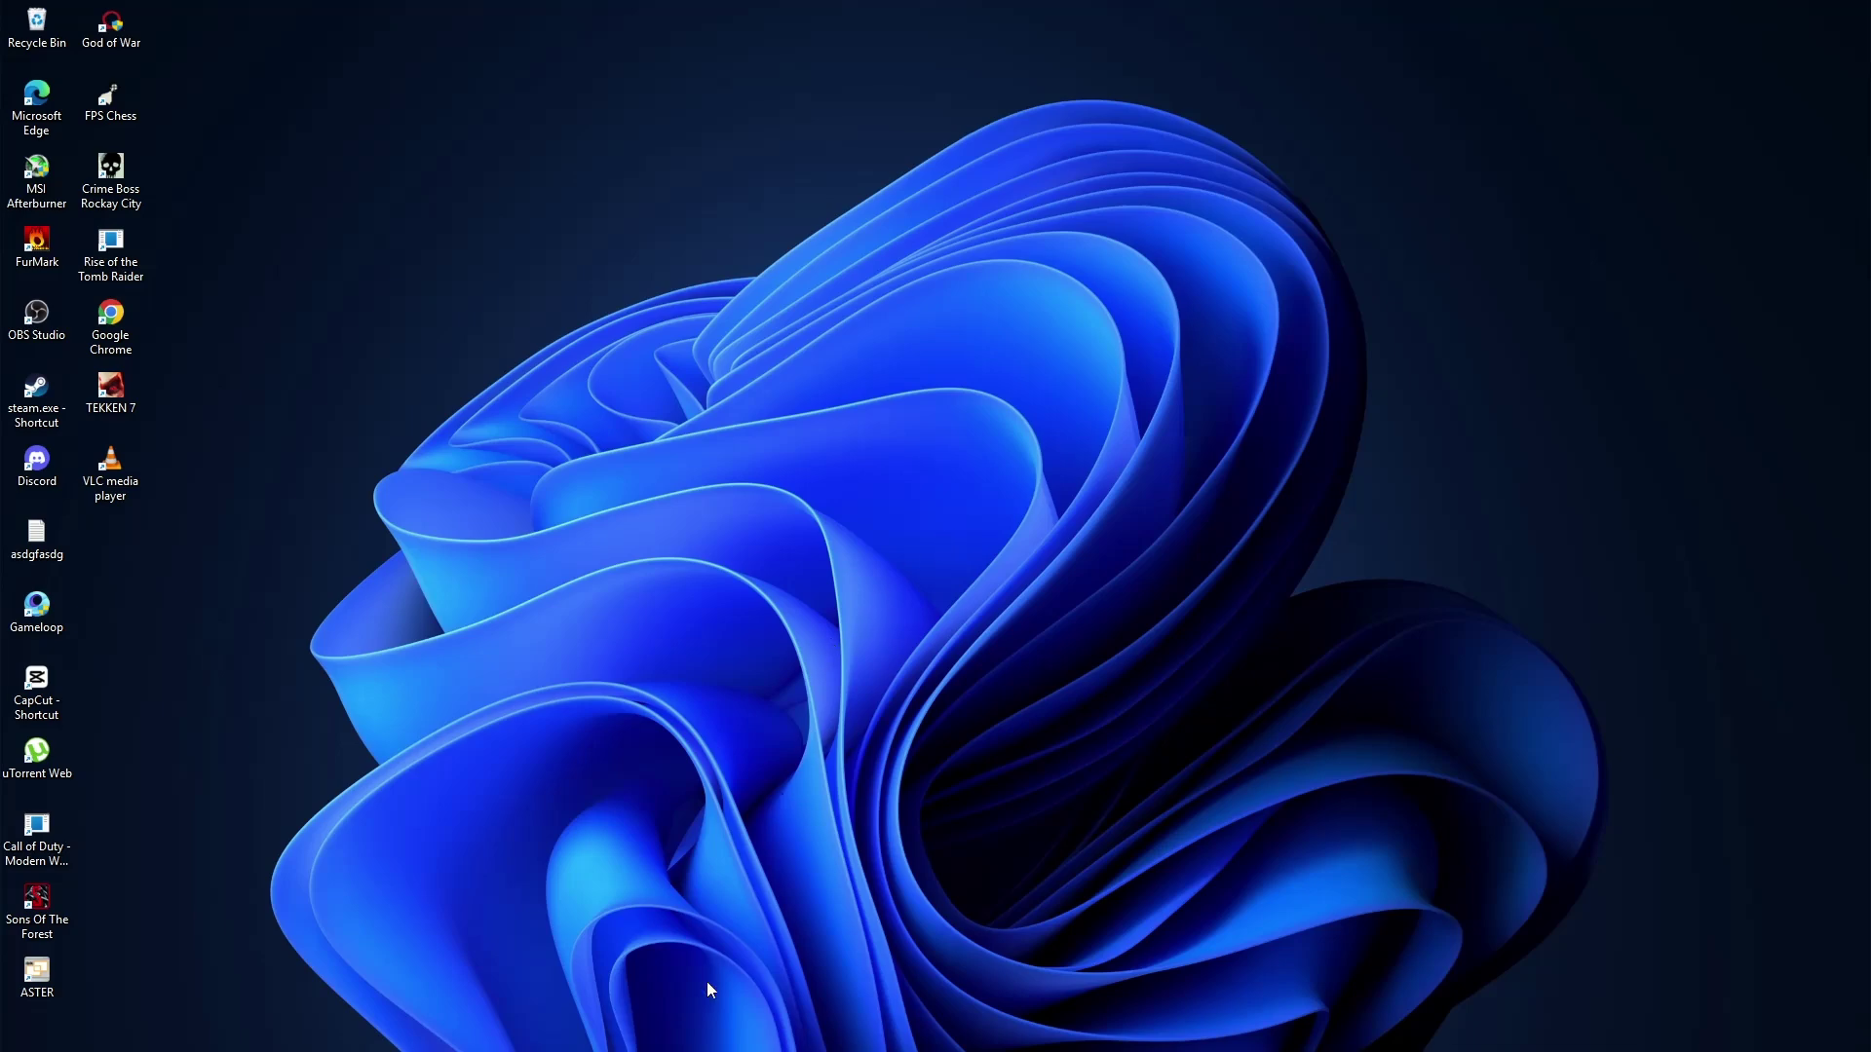
Step: Go to Installed apps under Apps in Windows Settings
mouse_move(688, 1045)
left_click(676, 1035)
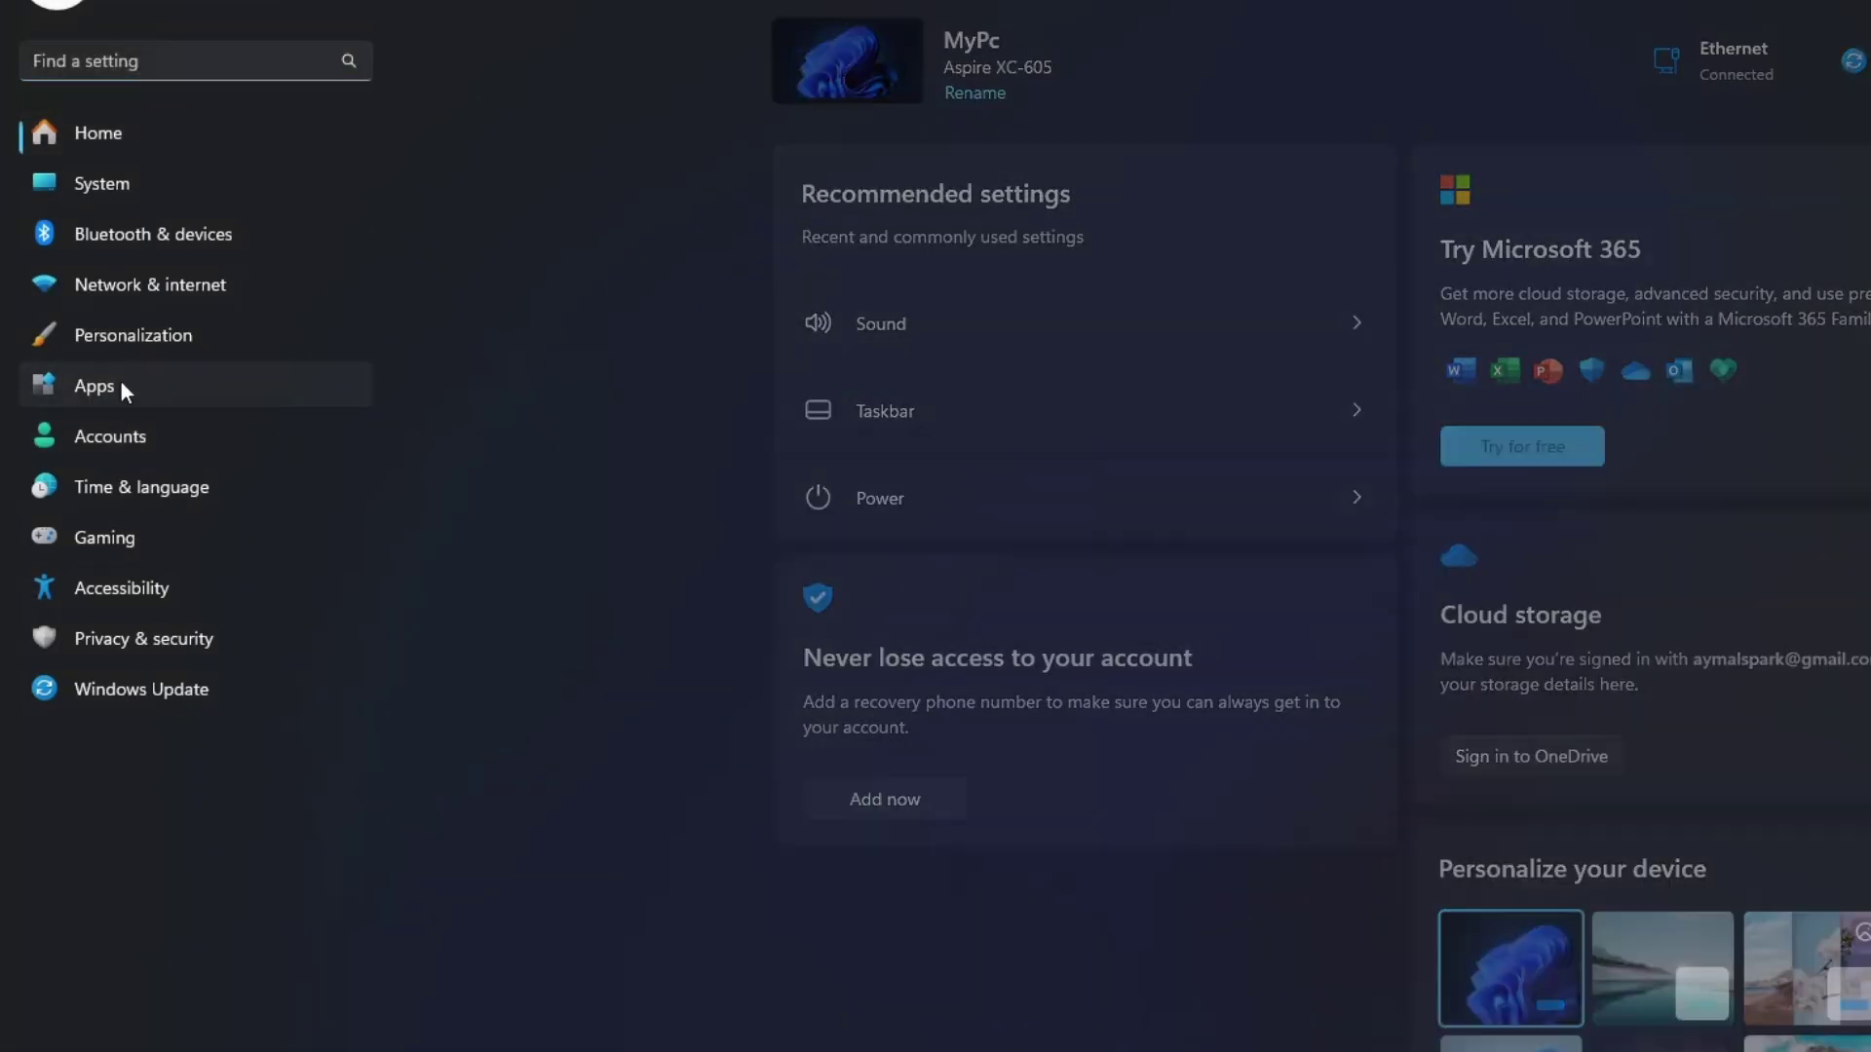
left_click(121, 386)
left_click(719, 188)
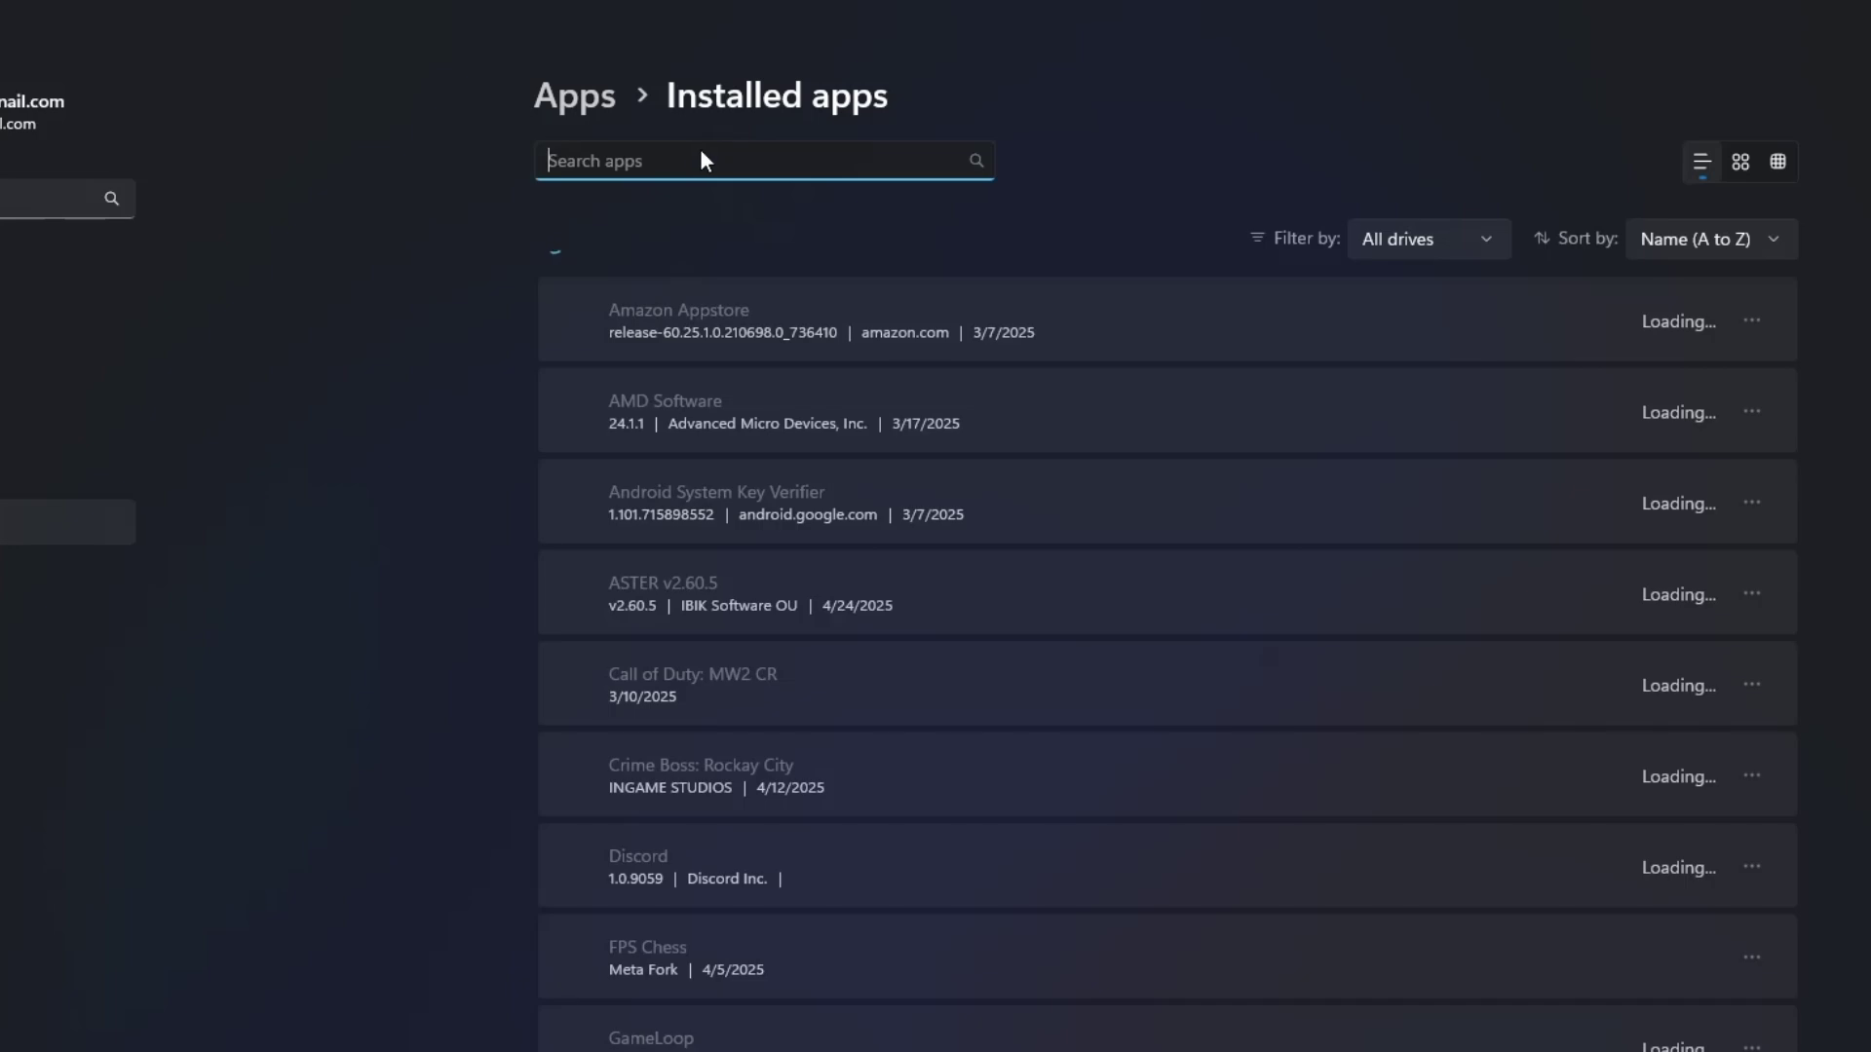
Step: Open Advanced options for Windows Security under System components
left_click(701, 148)
type("secur")
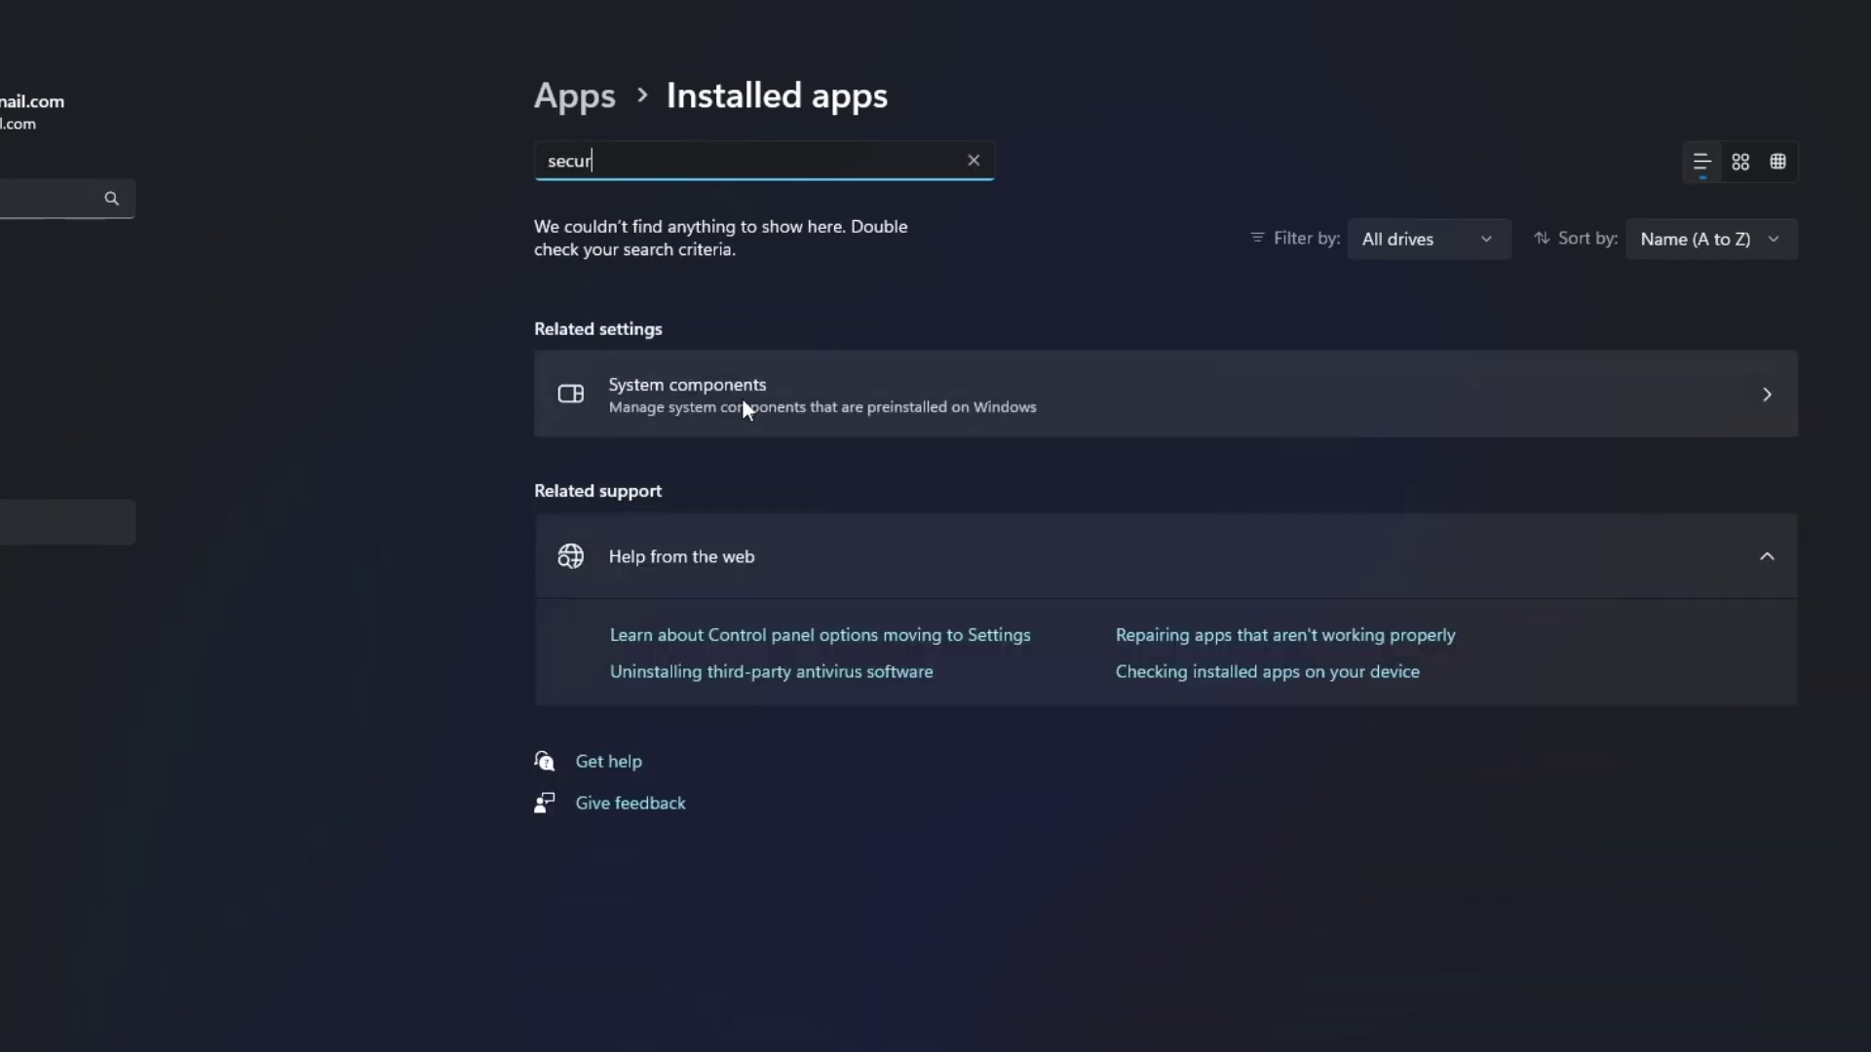
left_click(740, 397)
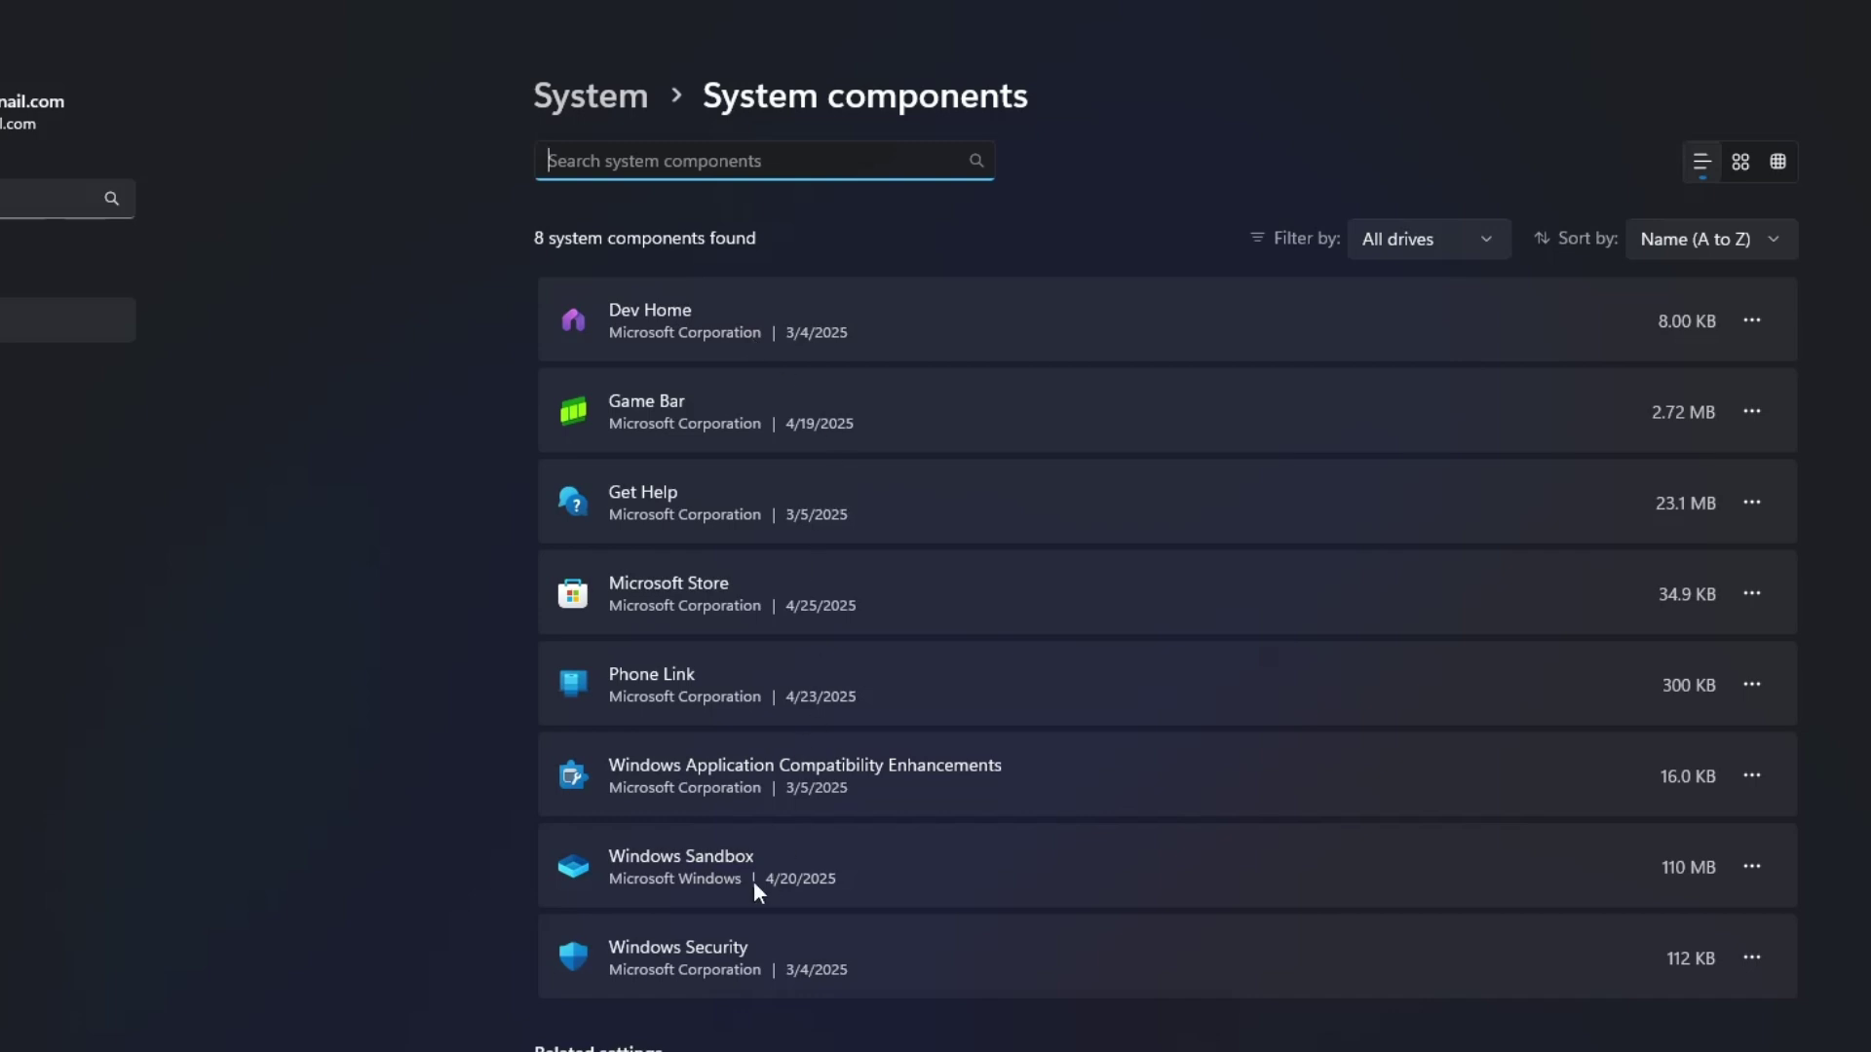
scroll(754, 882, "down", 2)
scroll(686, 758, "down", 2)
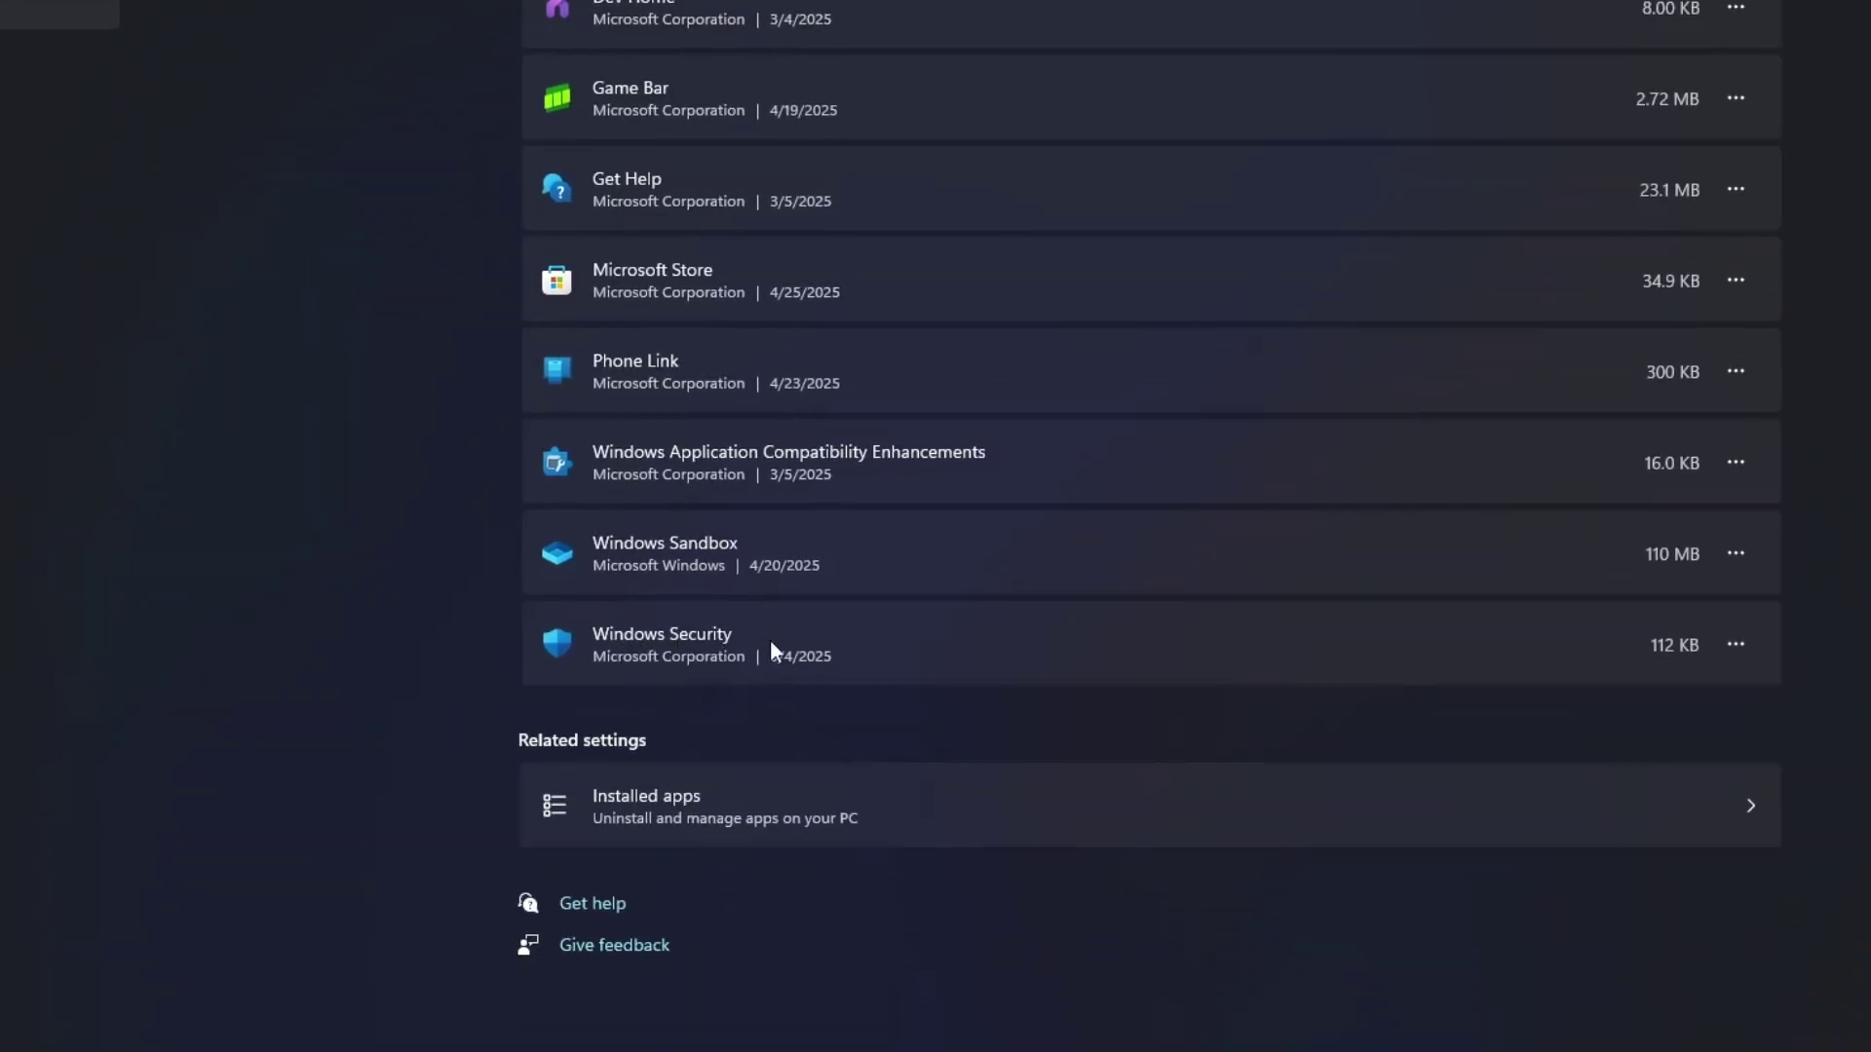
left_click(1731, 635)
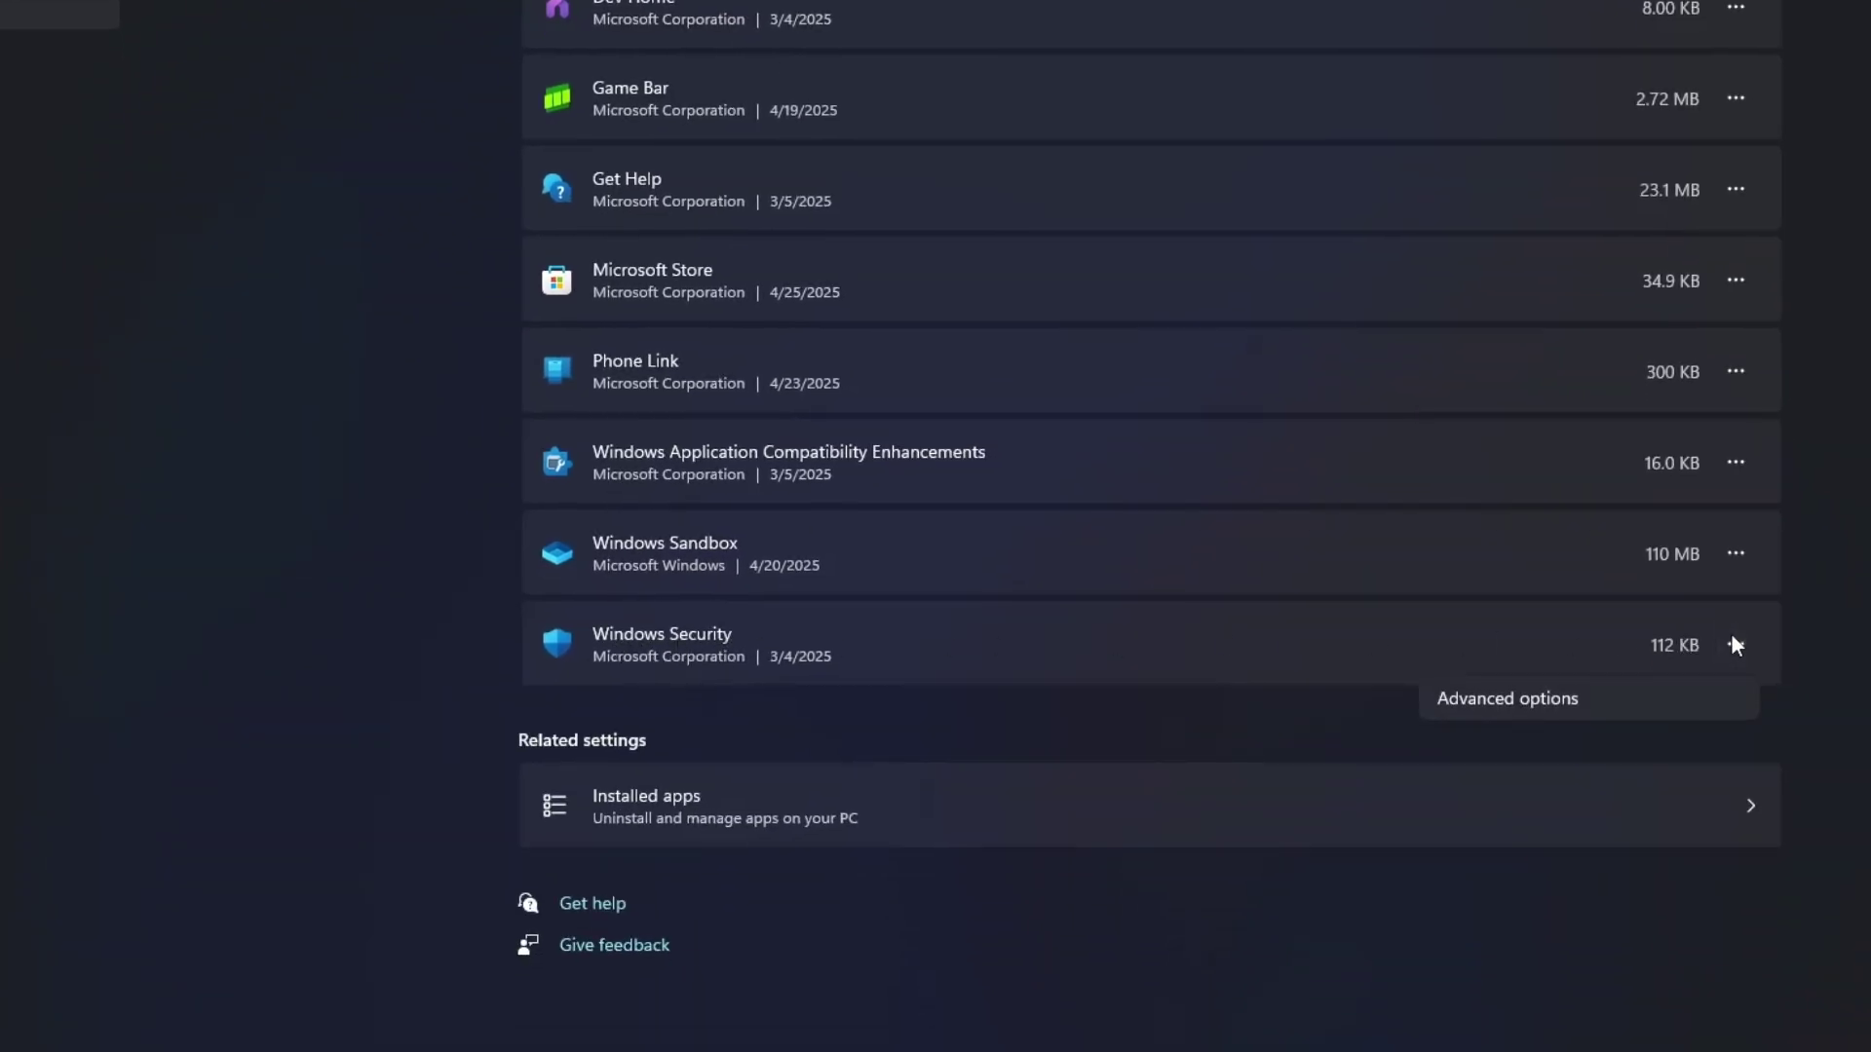
left_click(1501, 696)
scroll(1052, 531, "down", 3)
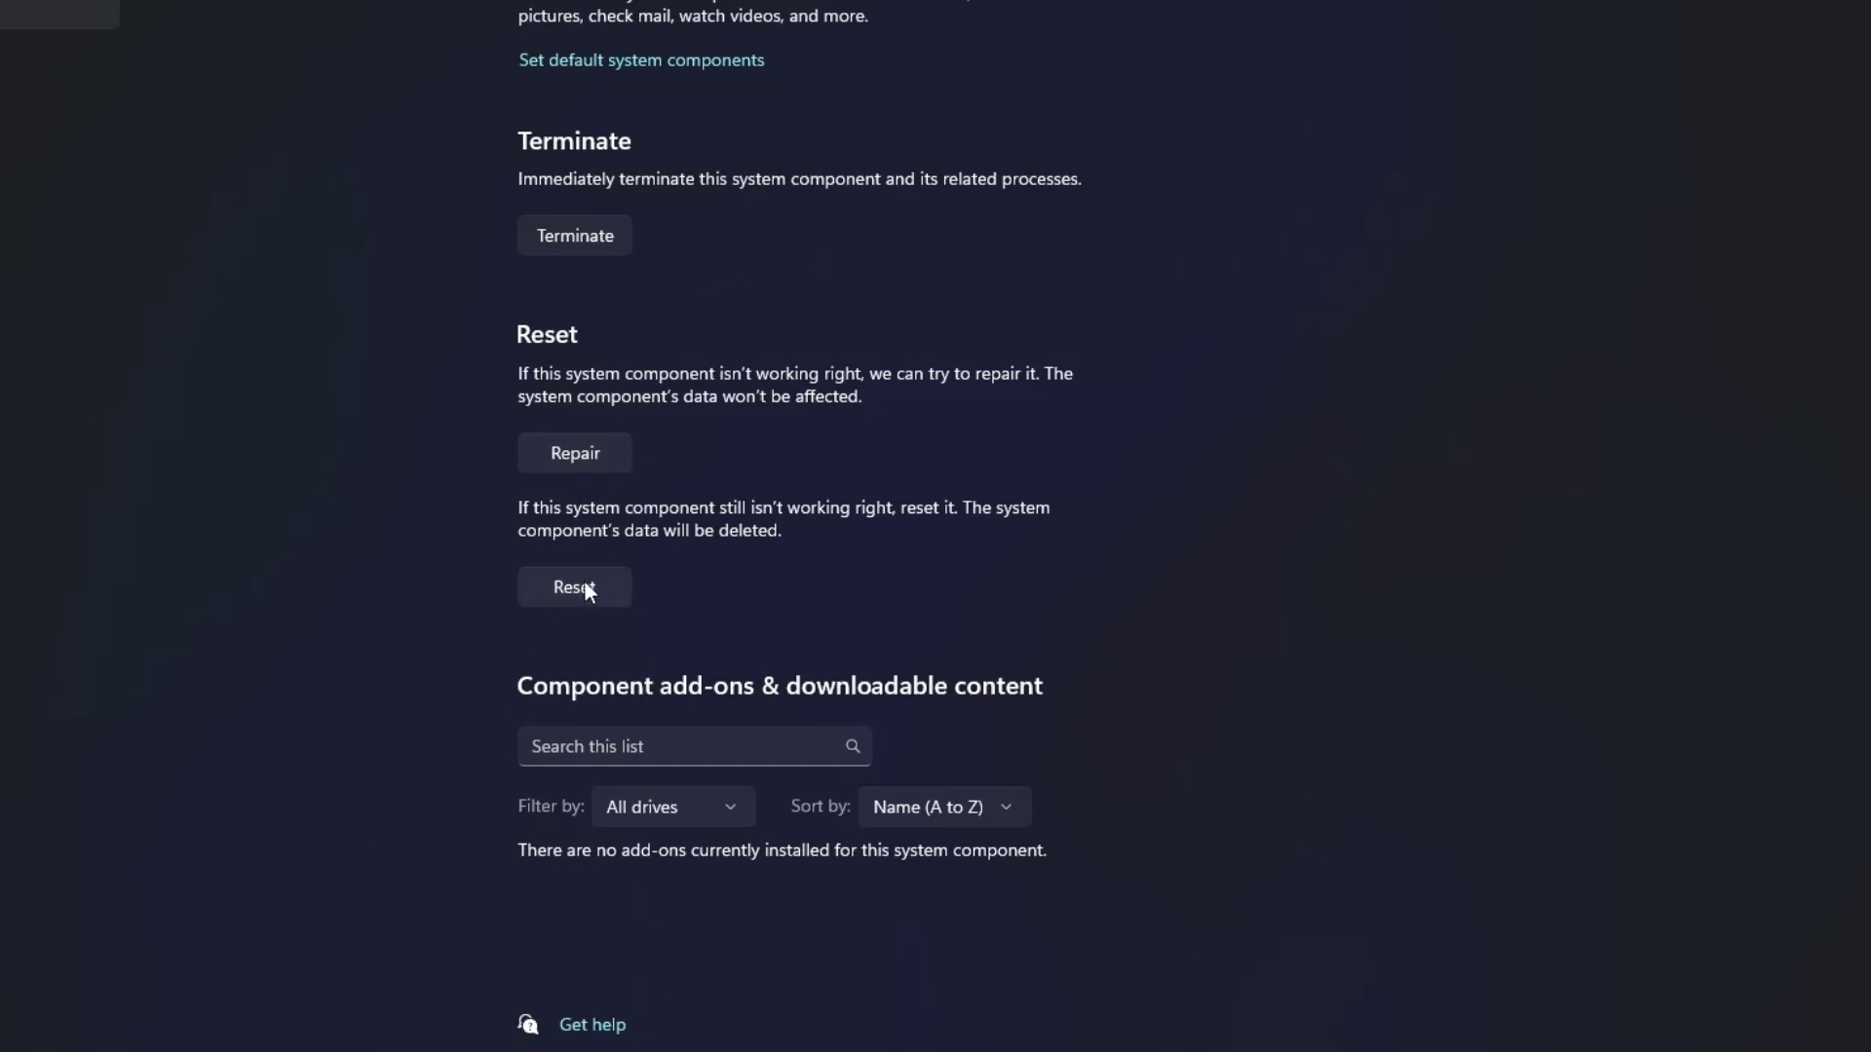
Step: Repair and reset Windows Security, confirming the reset, then close Settings
left_click(595, 464)
left_click(566, 588)
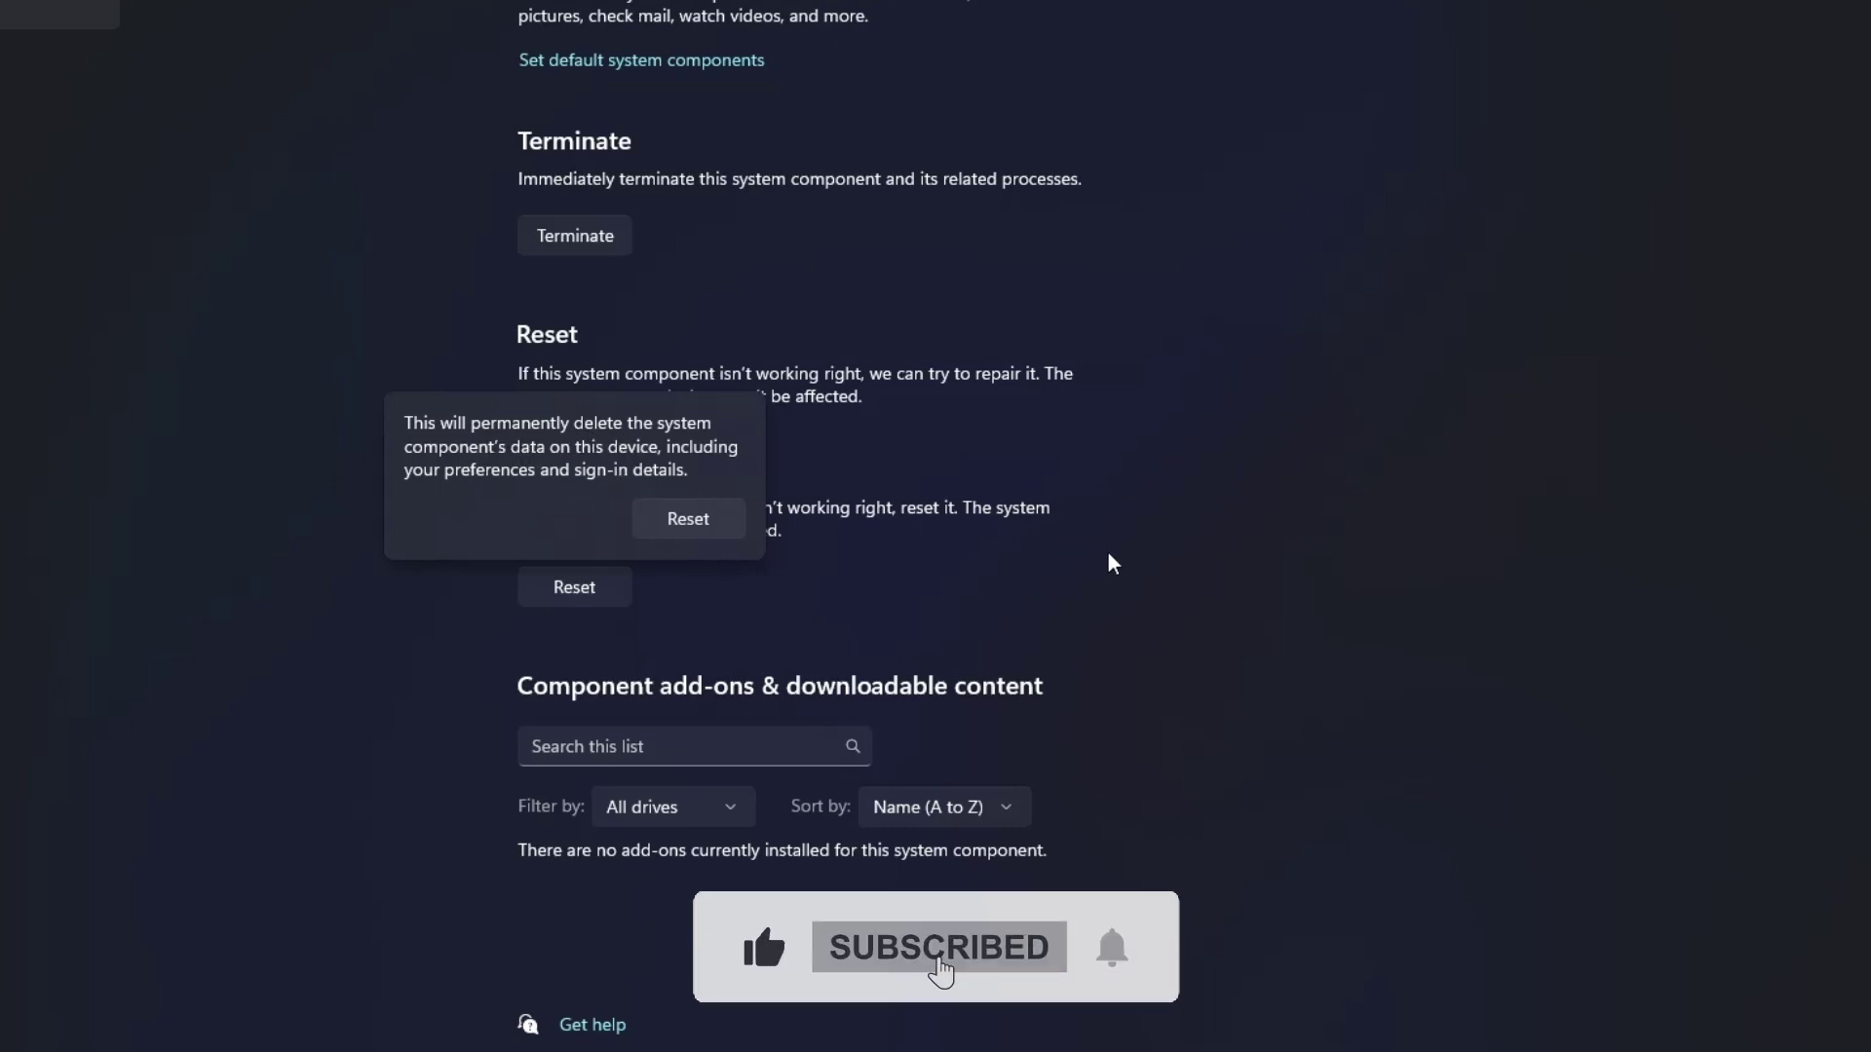
left_click(774, 586)
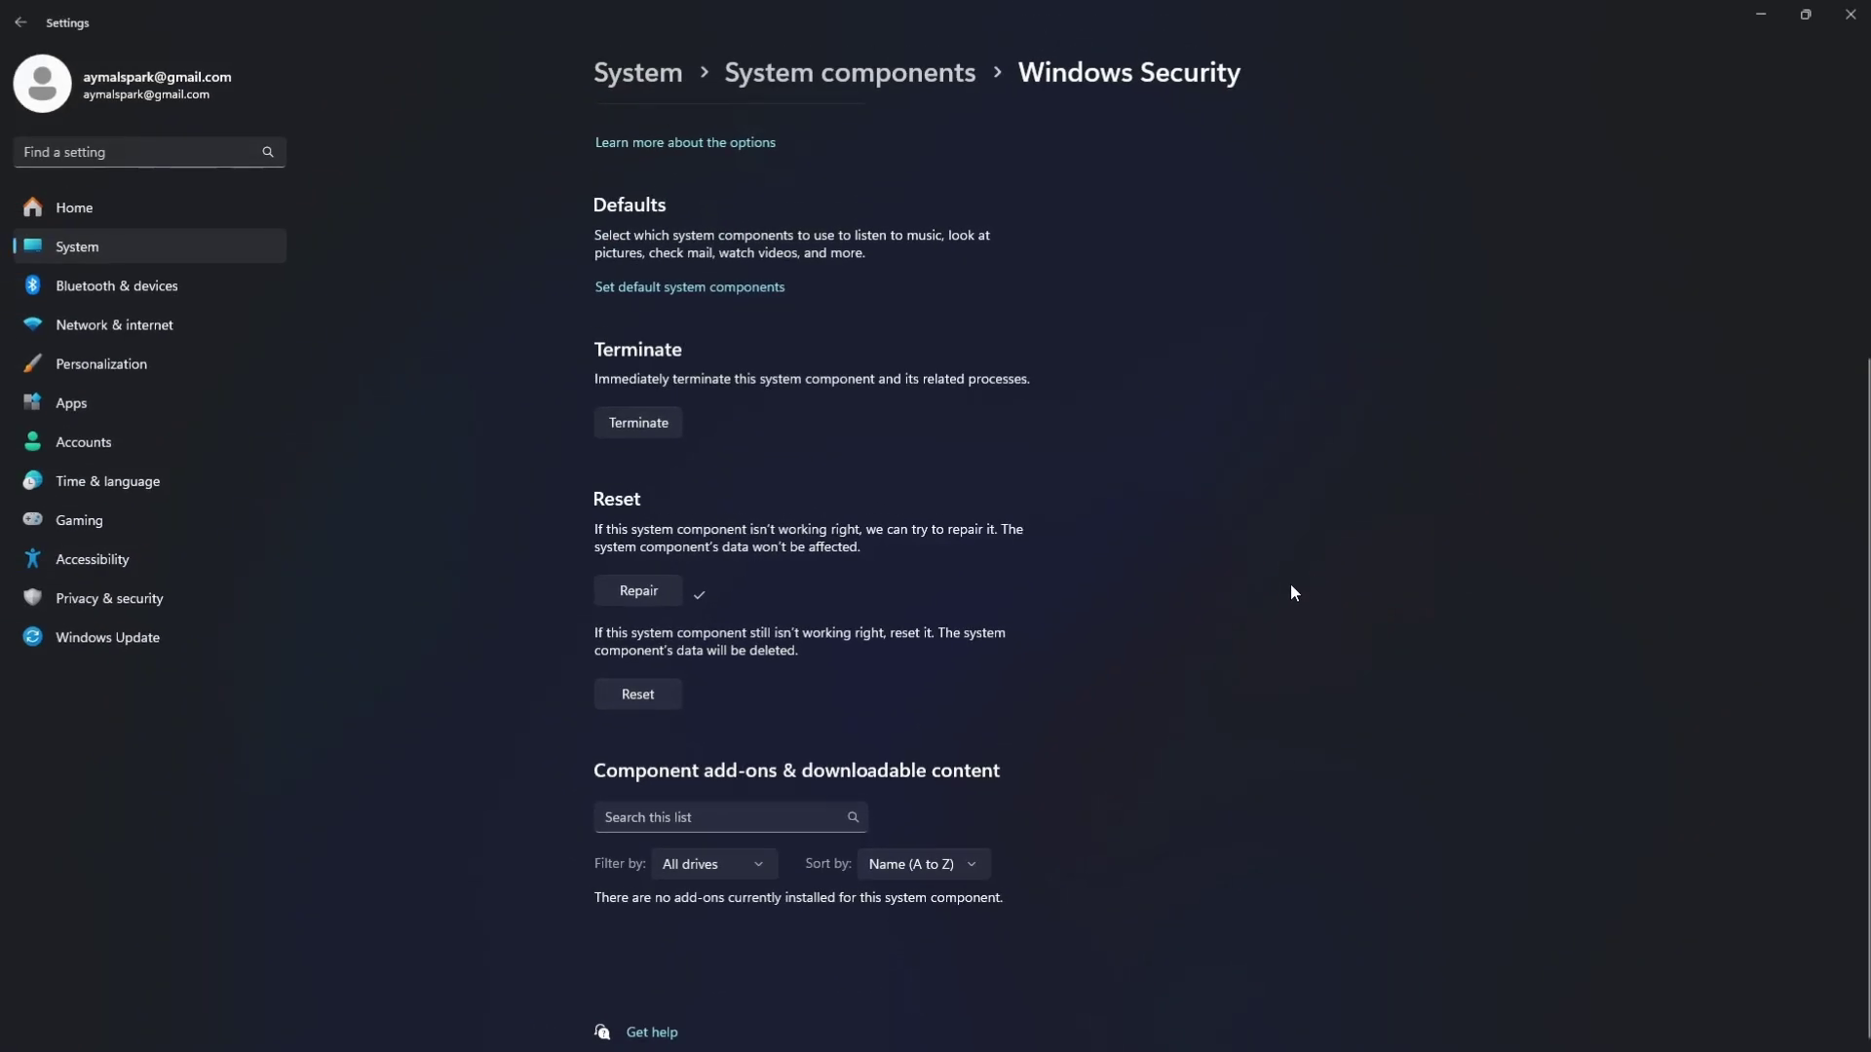
left_click(1848, 16)
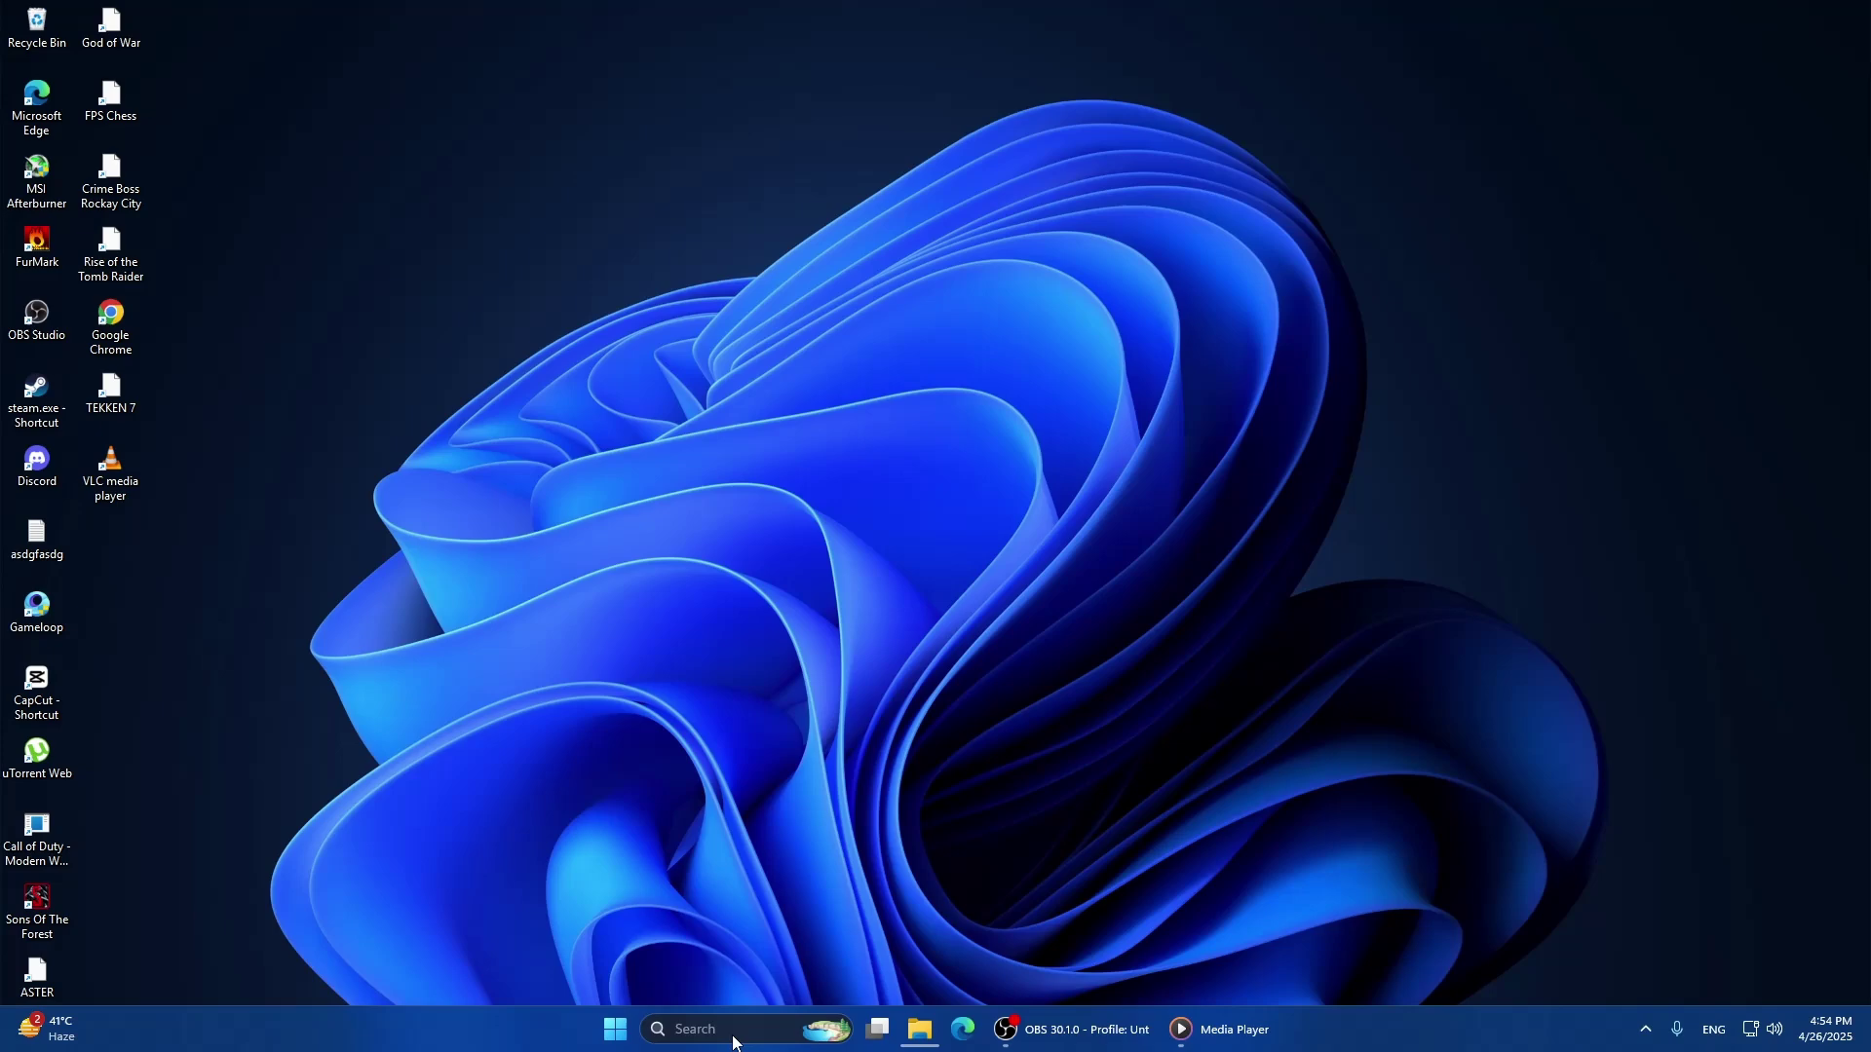
Step: Run Windows PowerShell as administrator from a 'powershell' Start search
left_click(735, 1039)
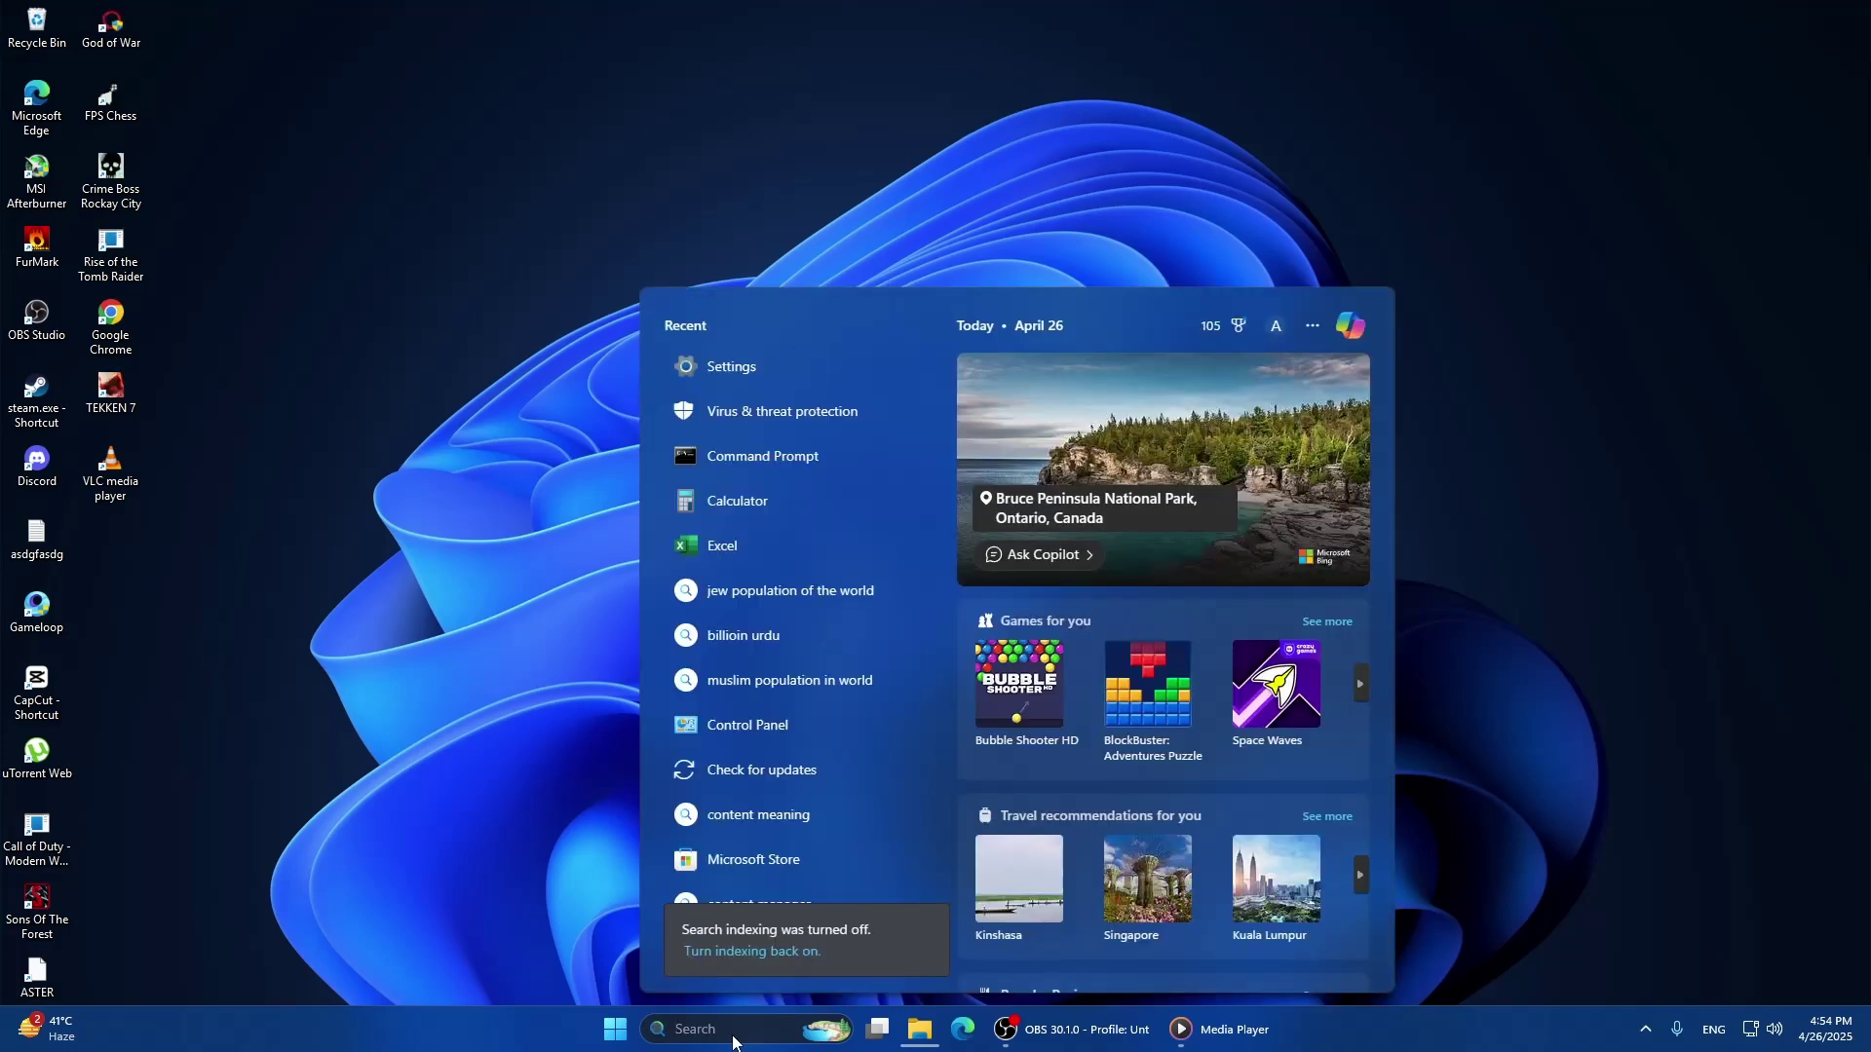
type("powert")
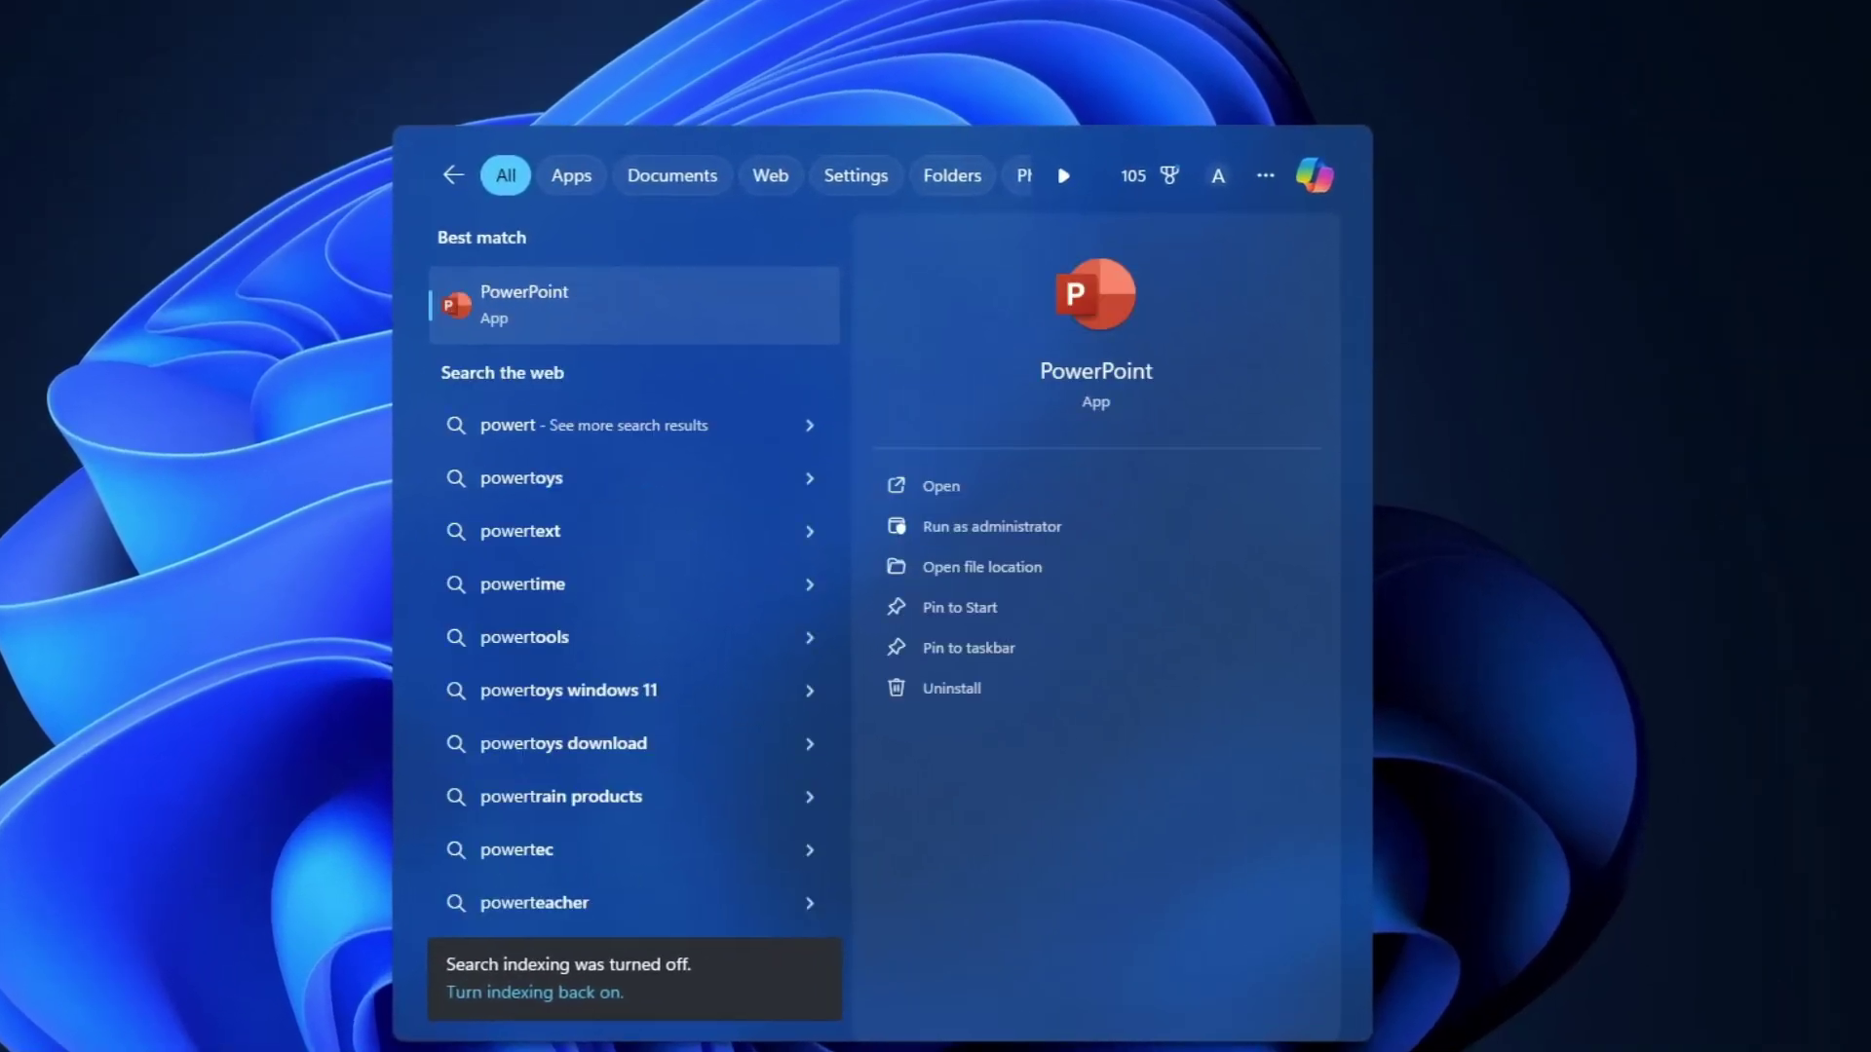
key("BackSpace")
type("she")
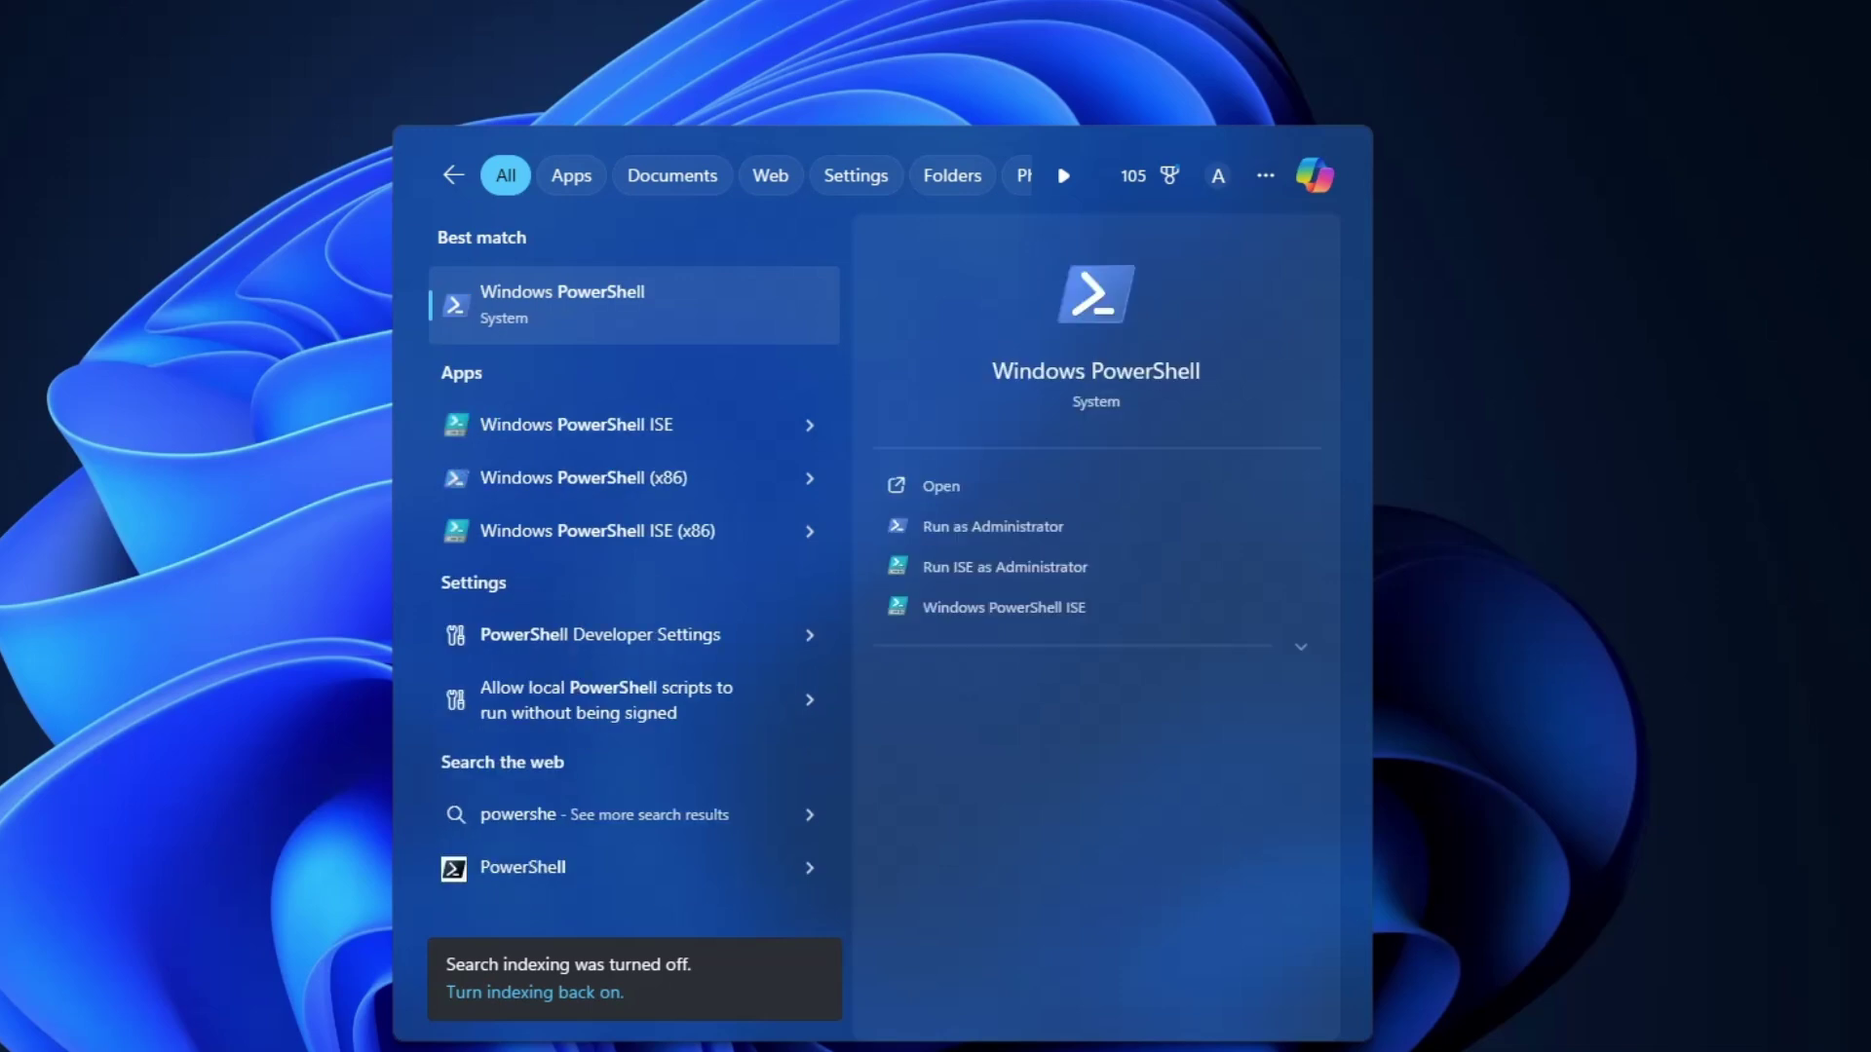
right_click(613, 307)
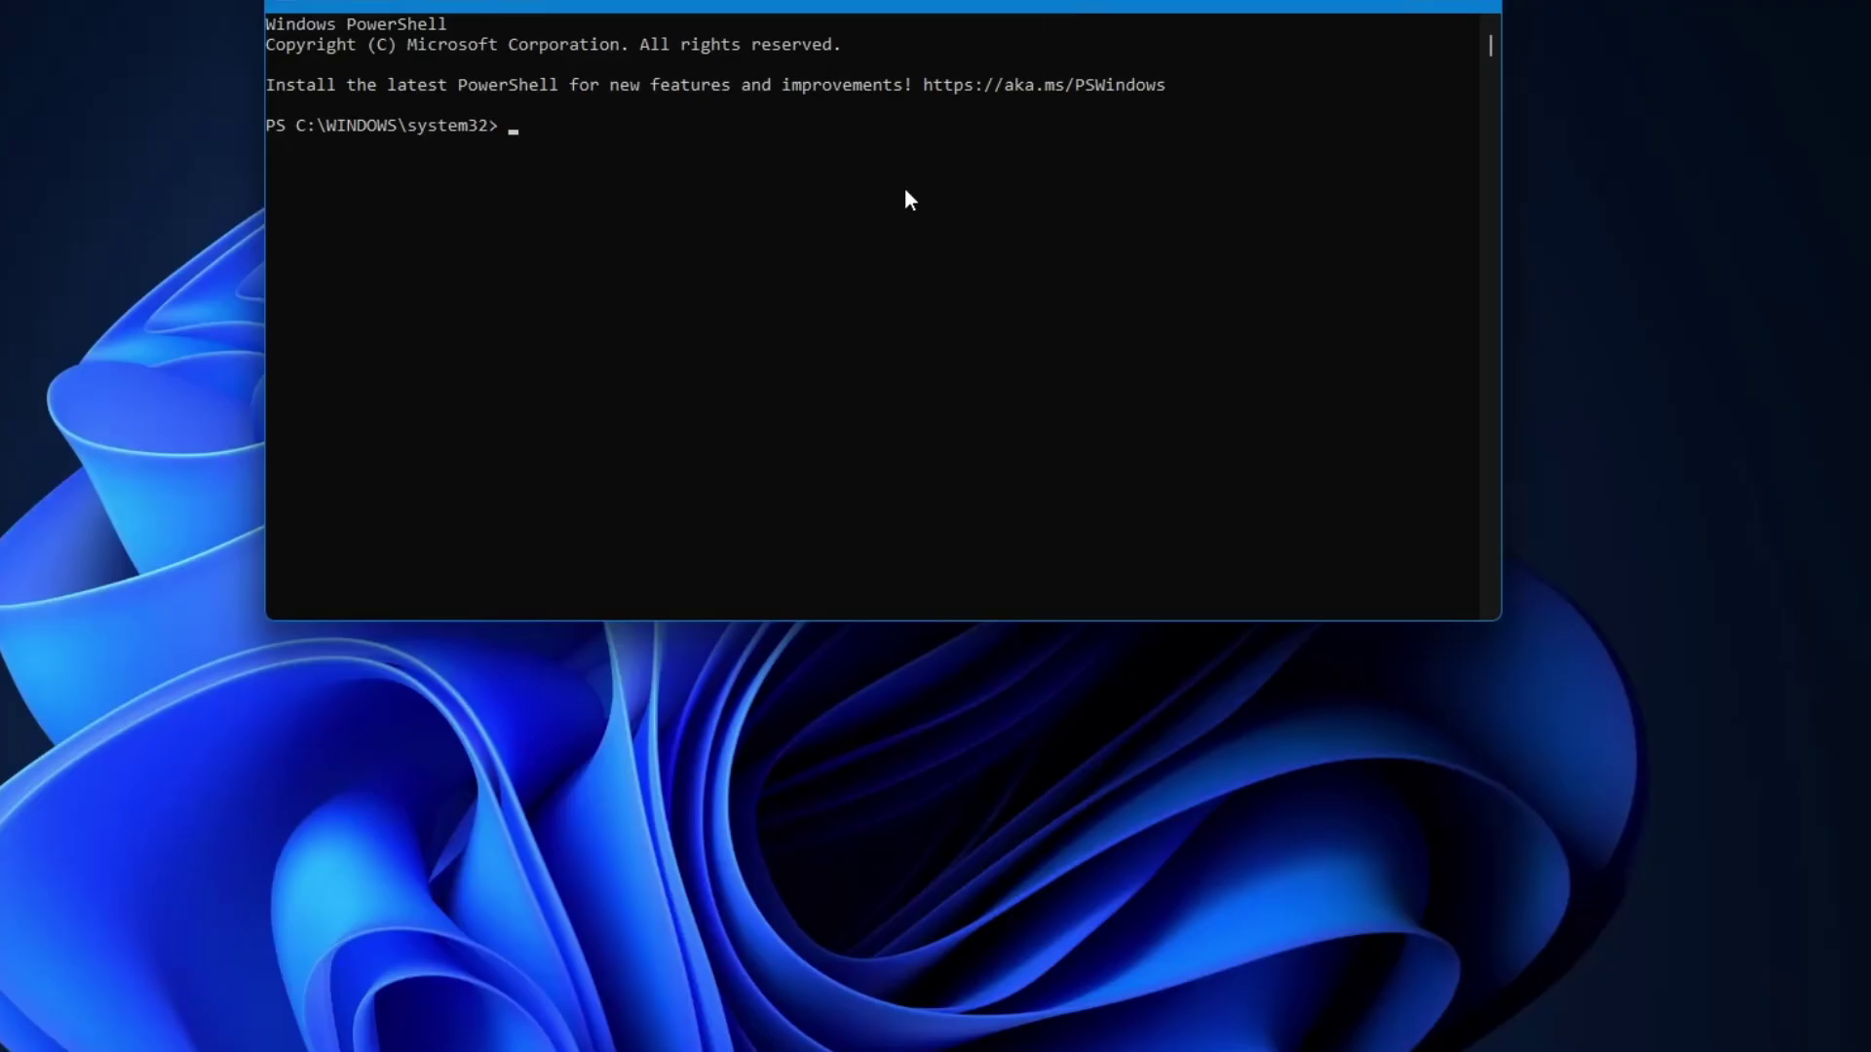
type("Get-AppxPackage Microsoft.SecHealthUI -AllUsers | Reset-AppxPackage")
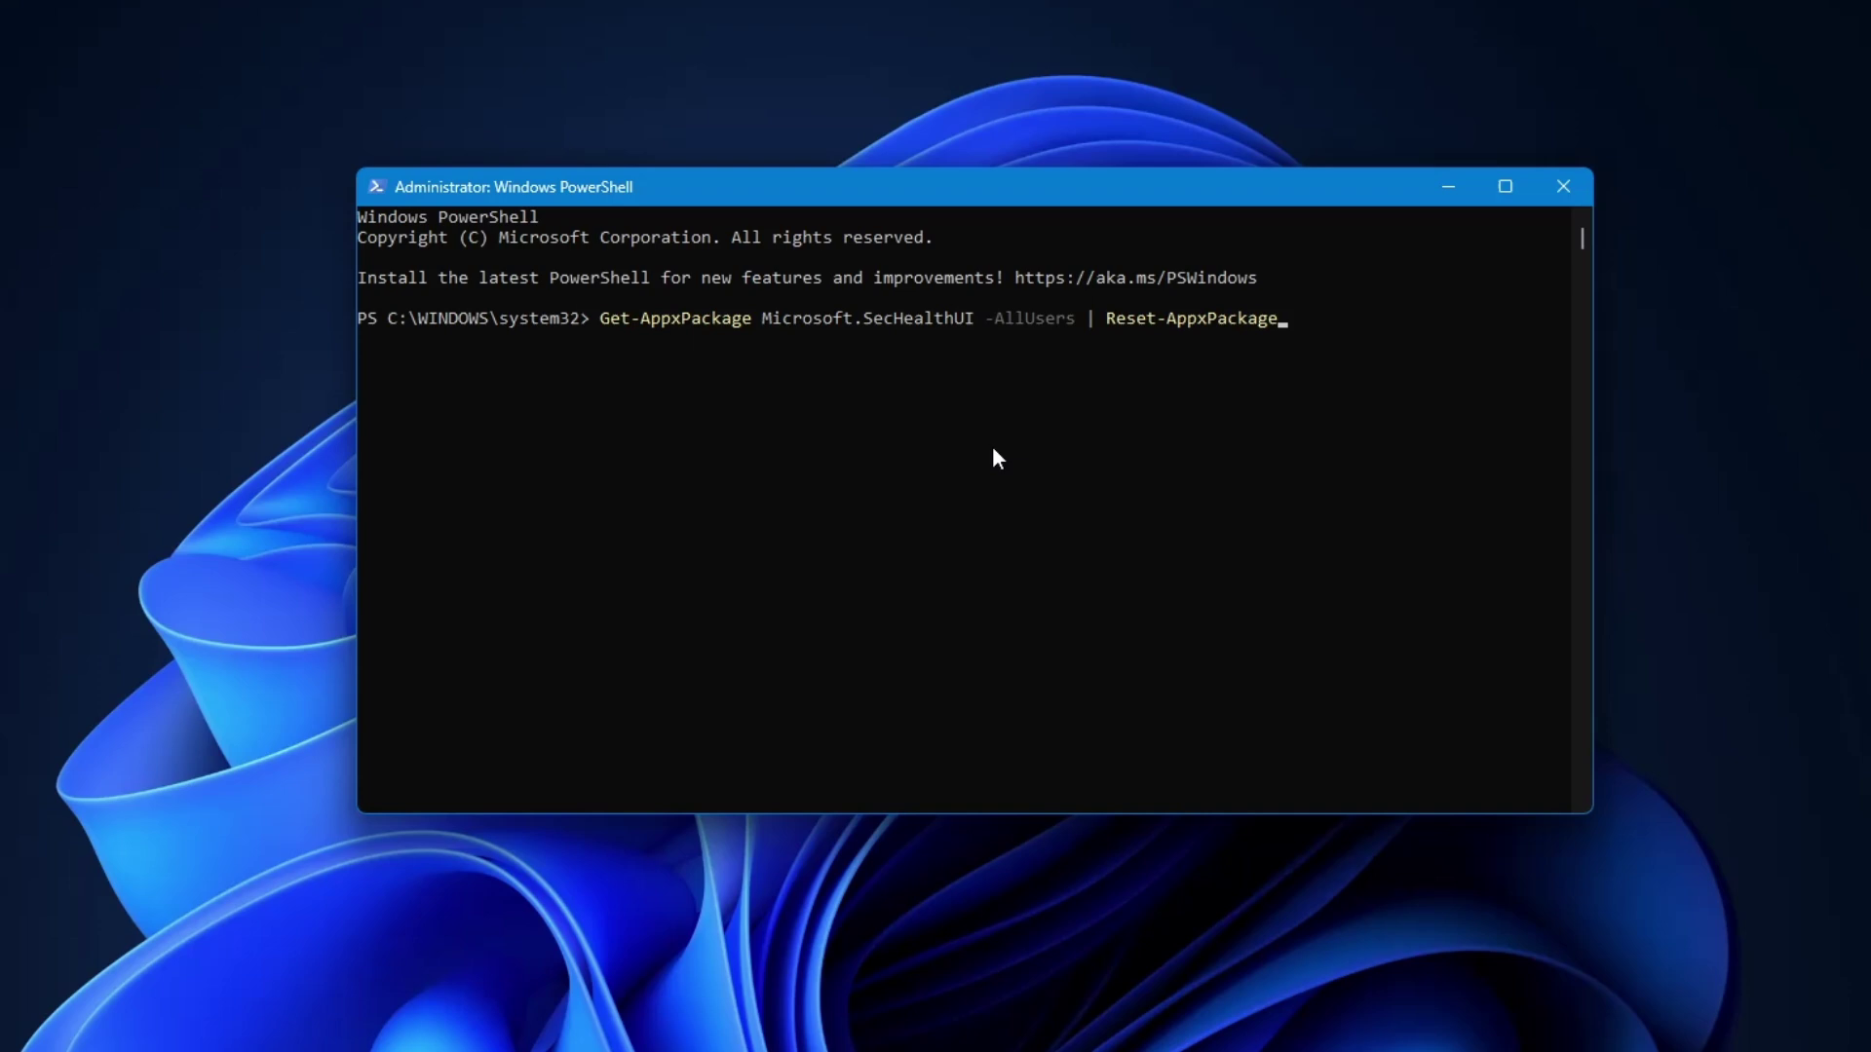
Step: Run Get-AppxPackage Microsoft.SecHealthUI -AllUsers | Reset-AppxPackage, then close PowerShell
key("Return")
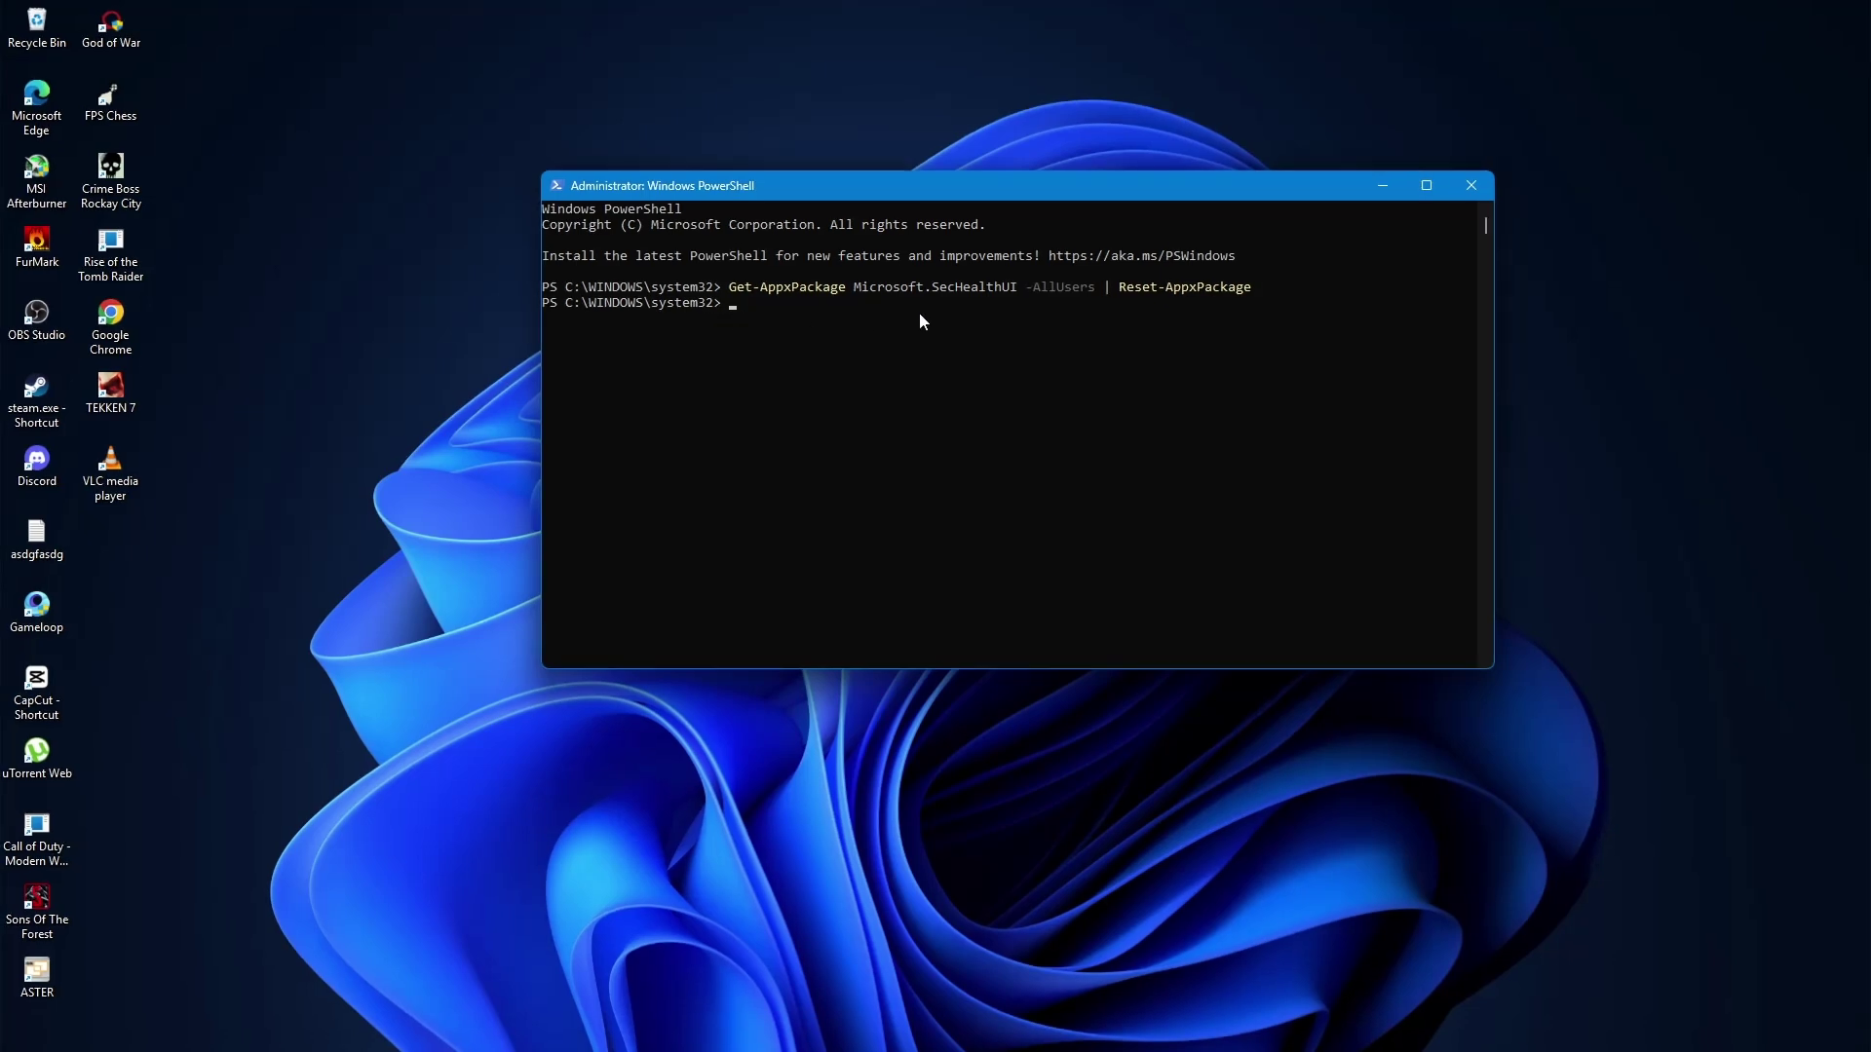
left_click(1459, 199)
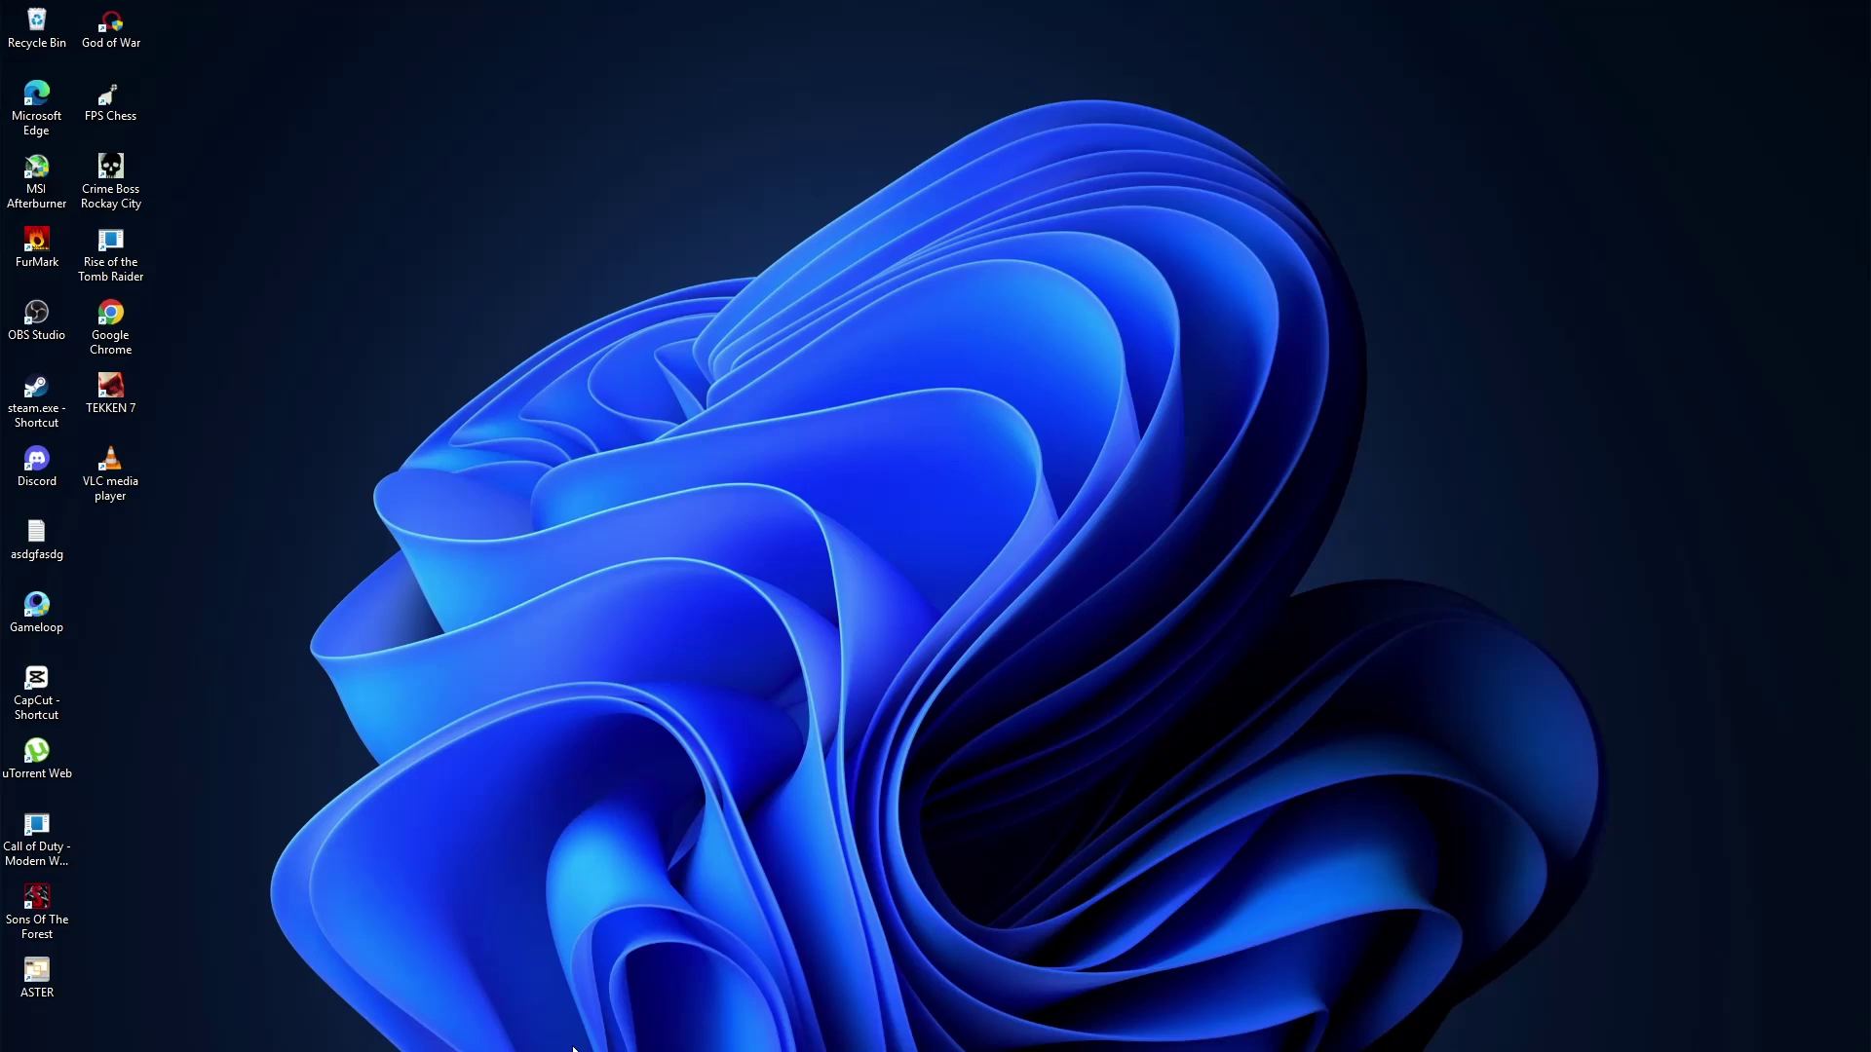
left_click(614, 1029)
left_click(1179, 961)
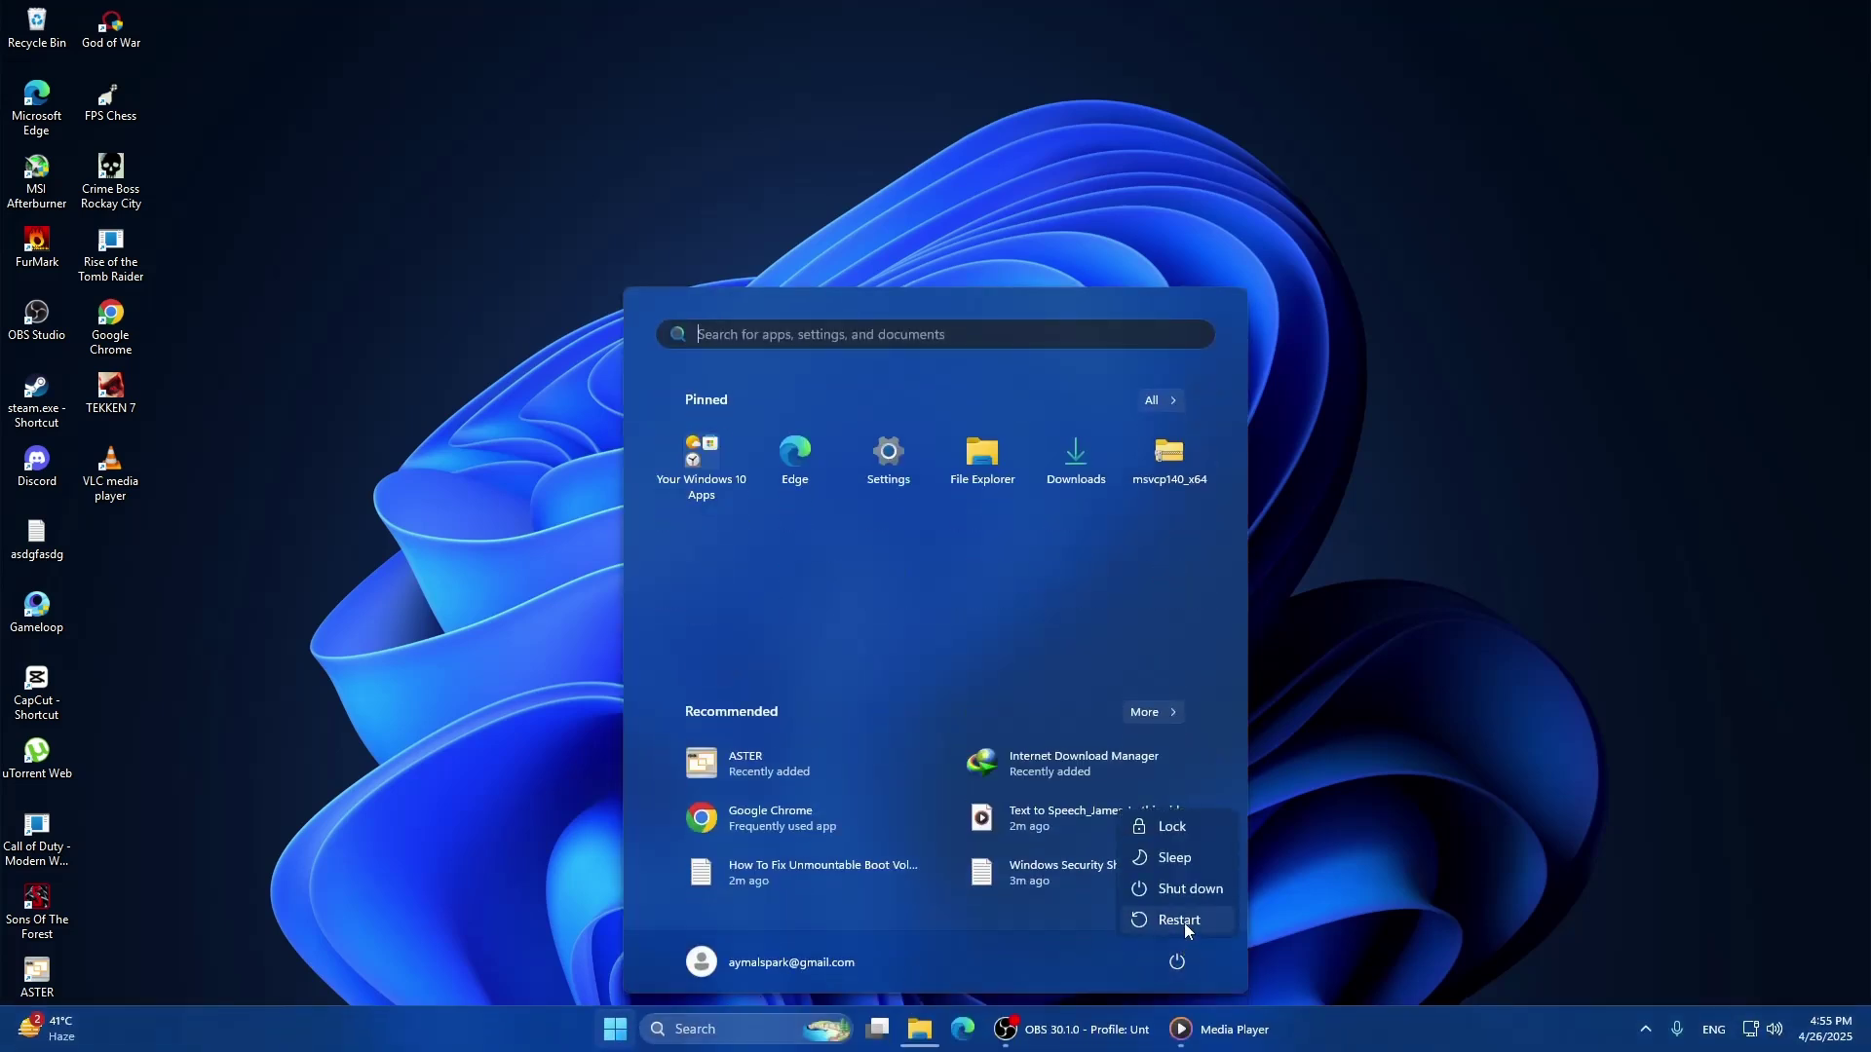
left_click(1209, 920)
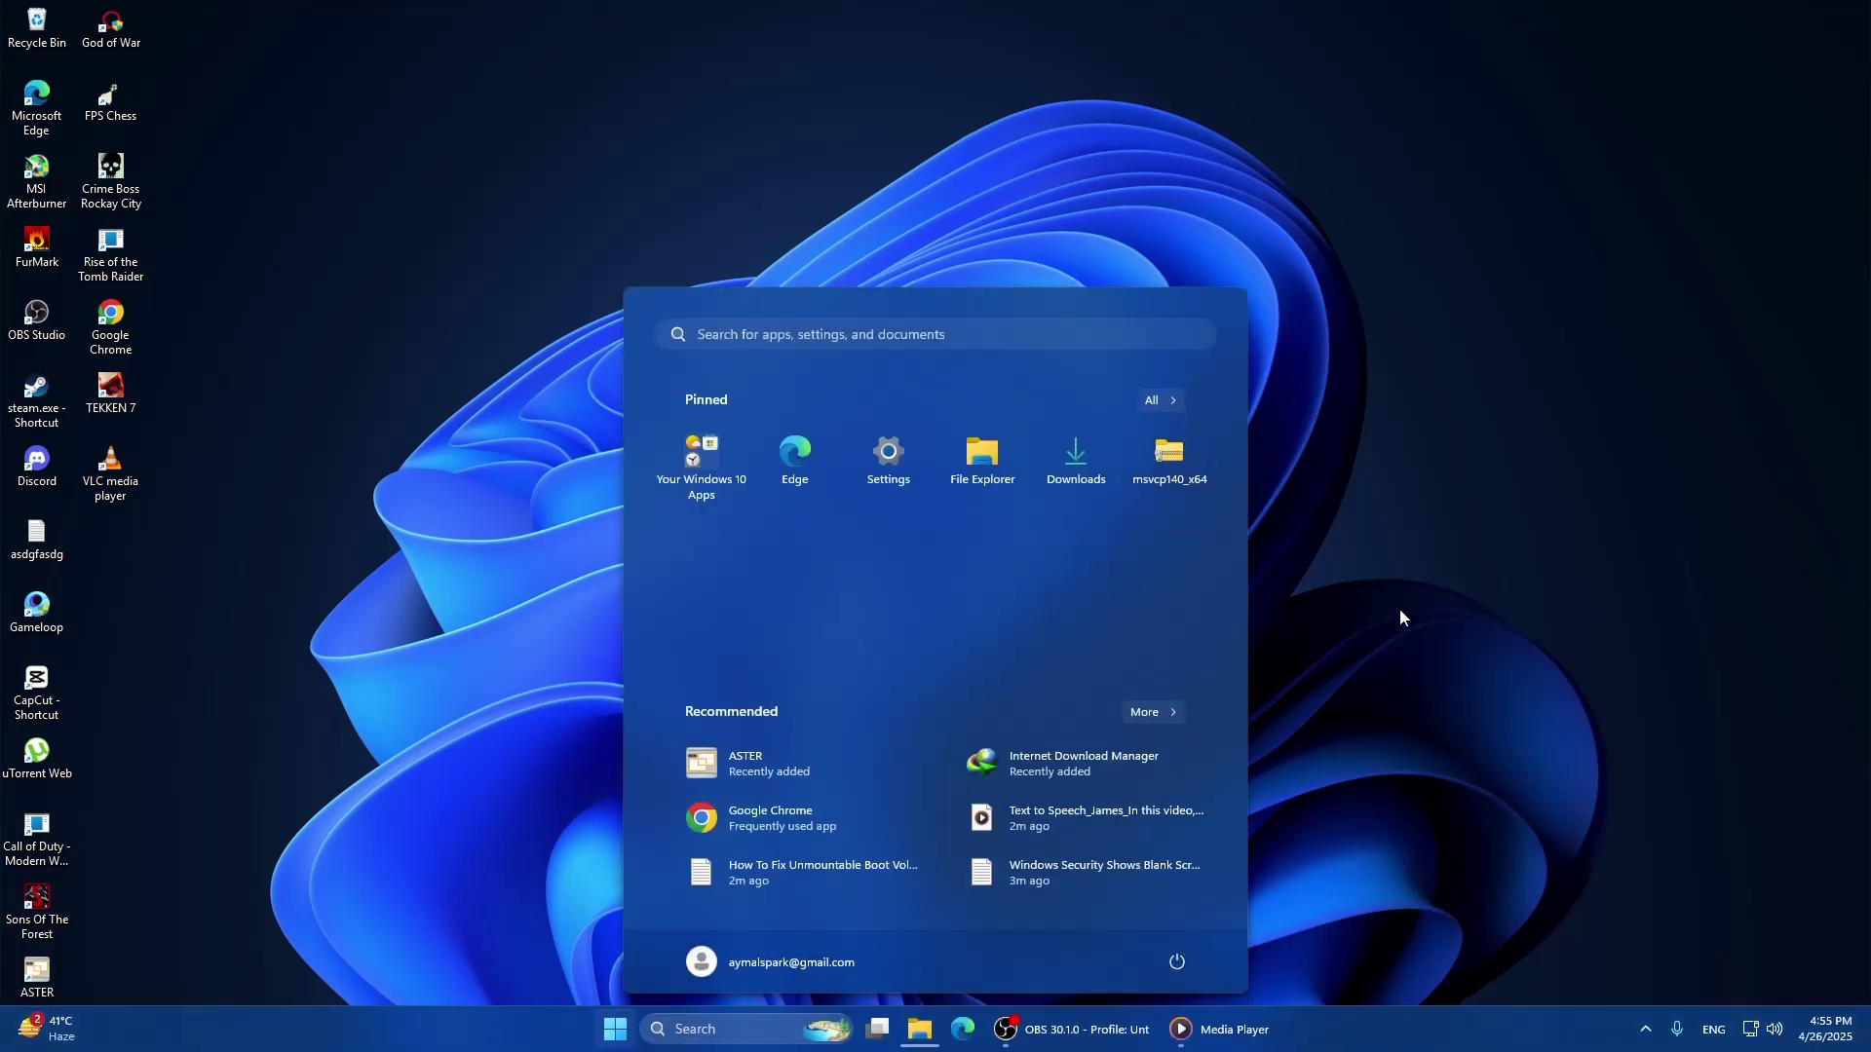
left_click(1361, 592)
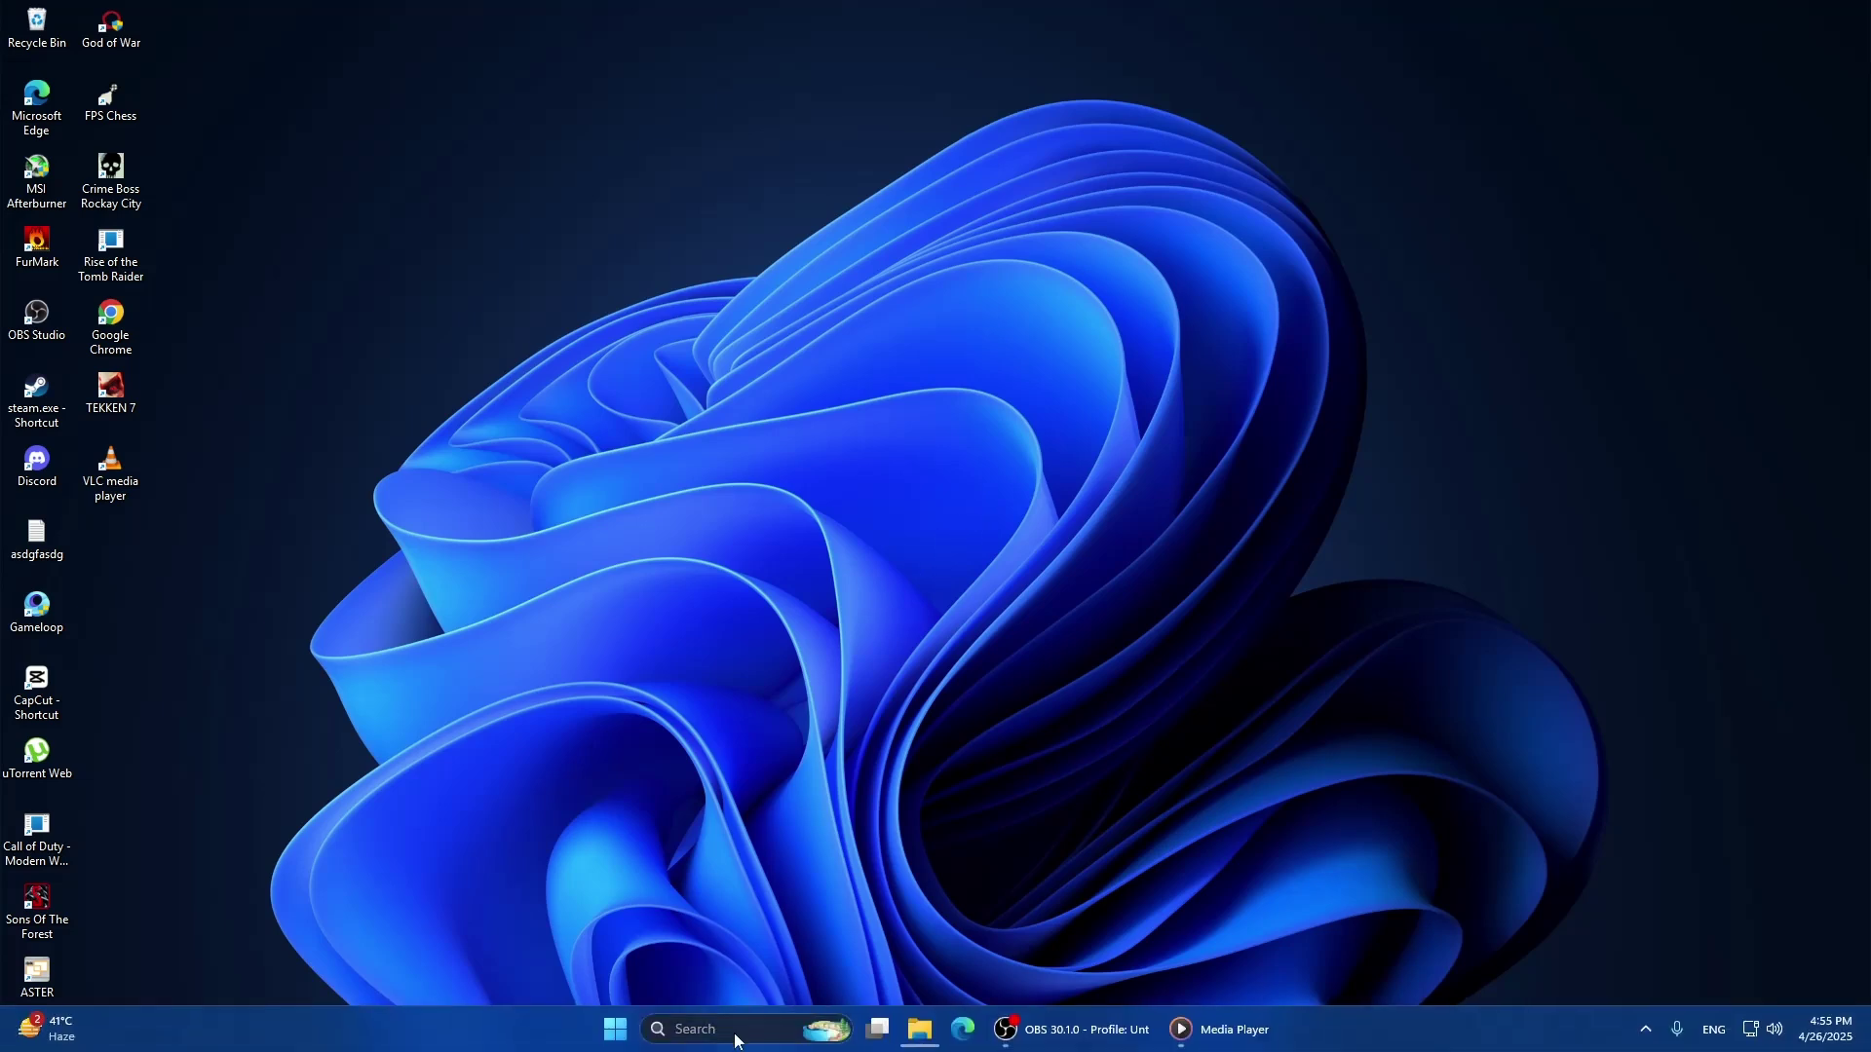
Step: Run Command Prompt as administrator from a 'cmd' Start search
left_click(735, 1036)
type("cmd")
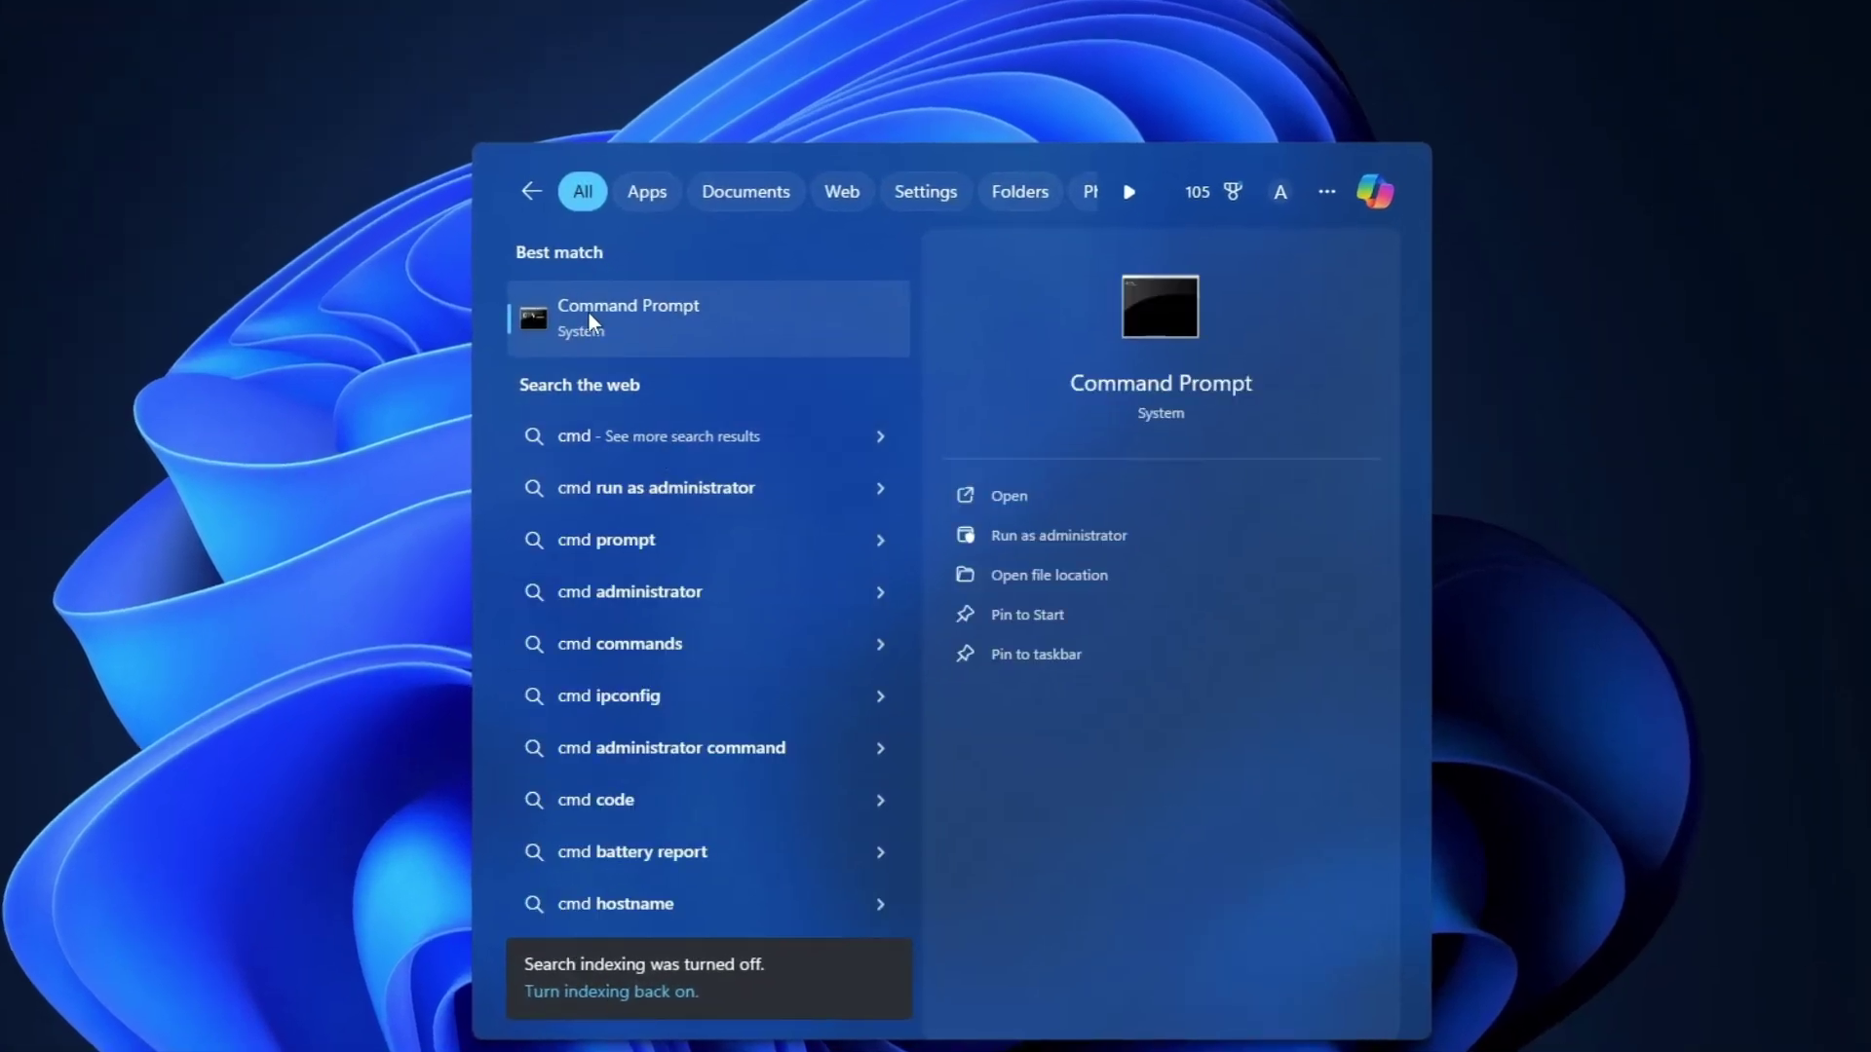
right_click(655, 320)
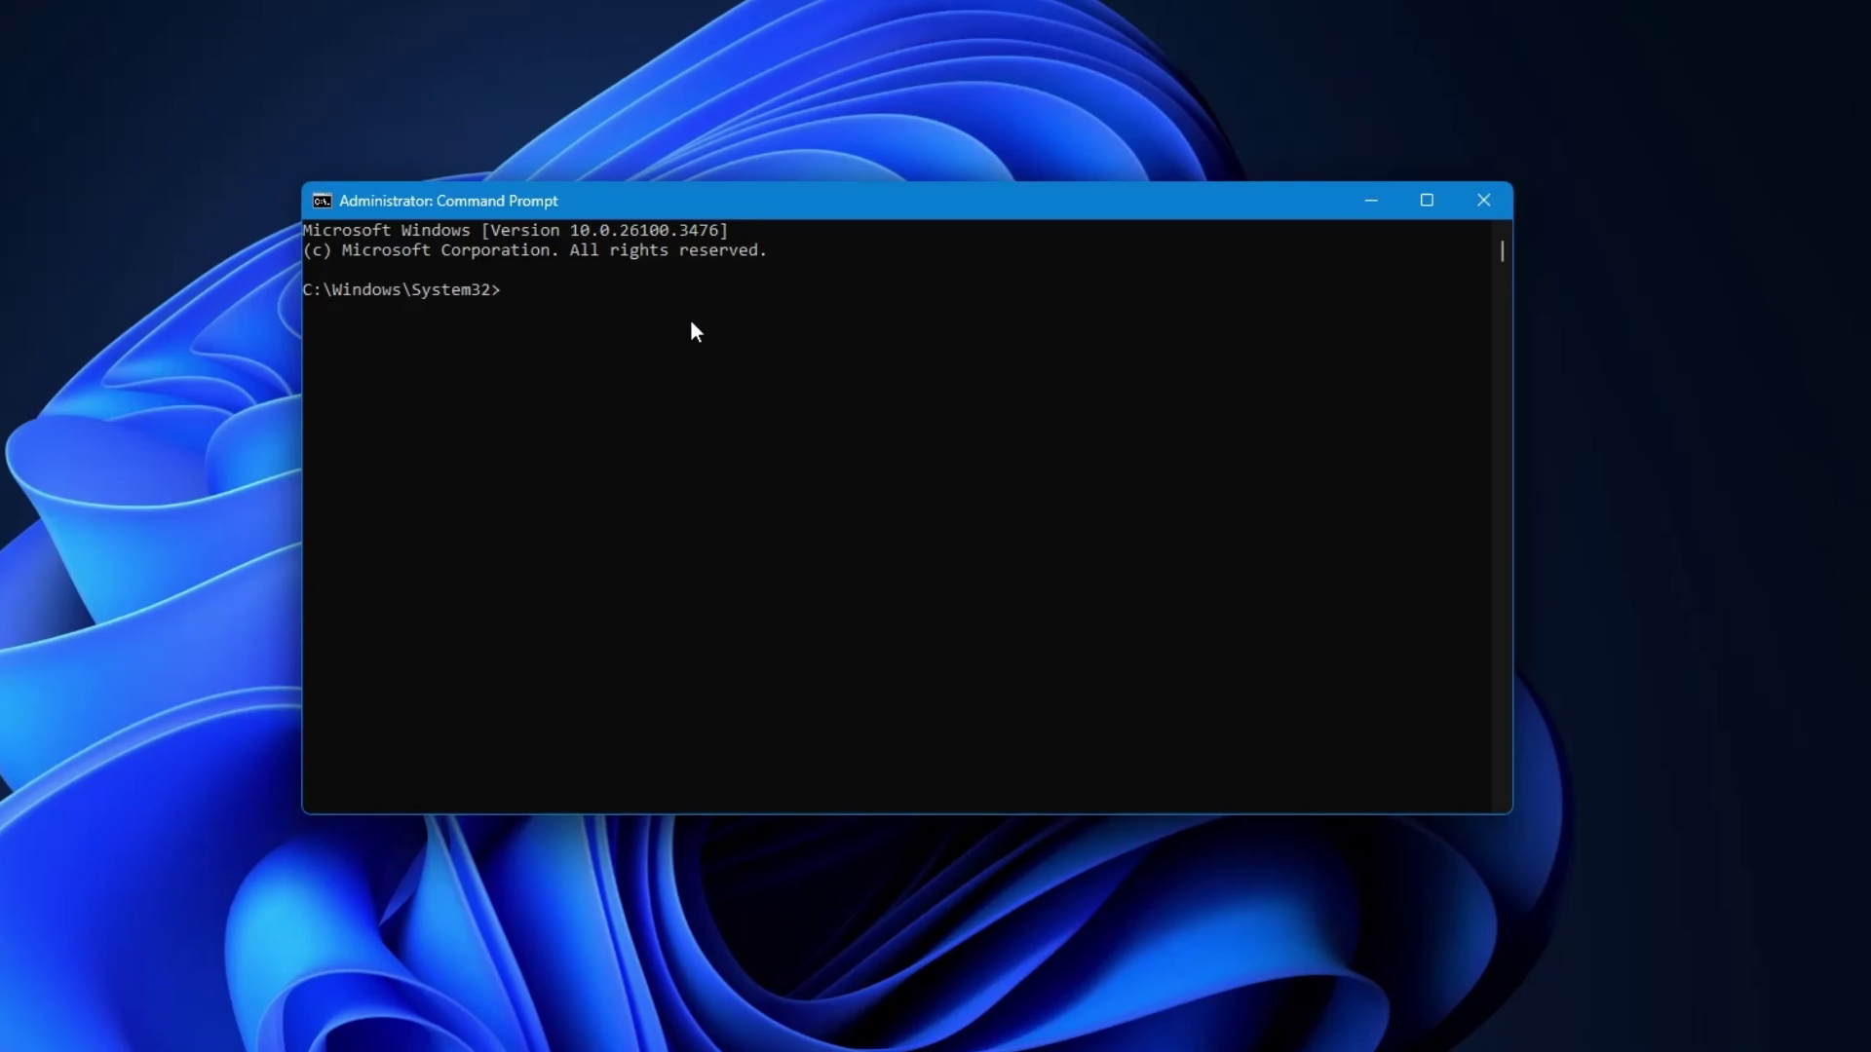
type("sfc ")
type("/scannow")
Step: Run sfc /scannow and close the console once verification starts
key("Return")
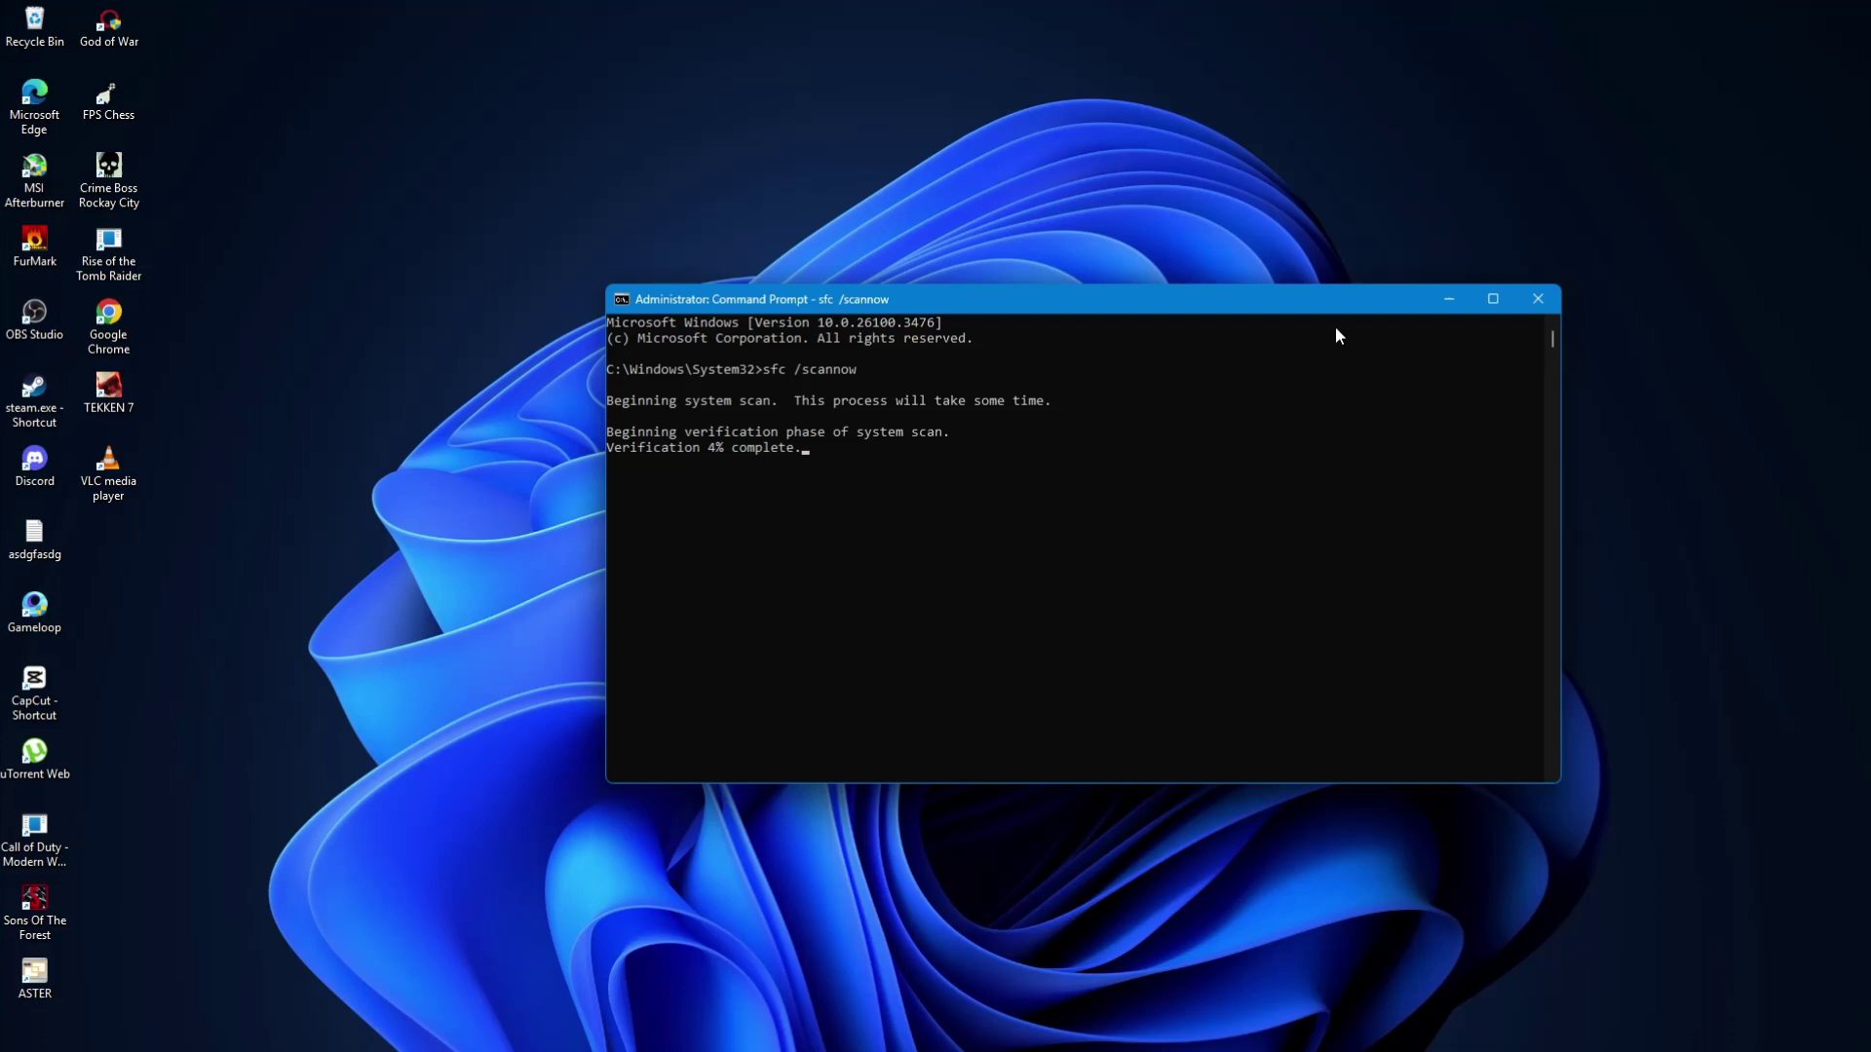
left_click(1519, 301)
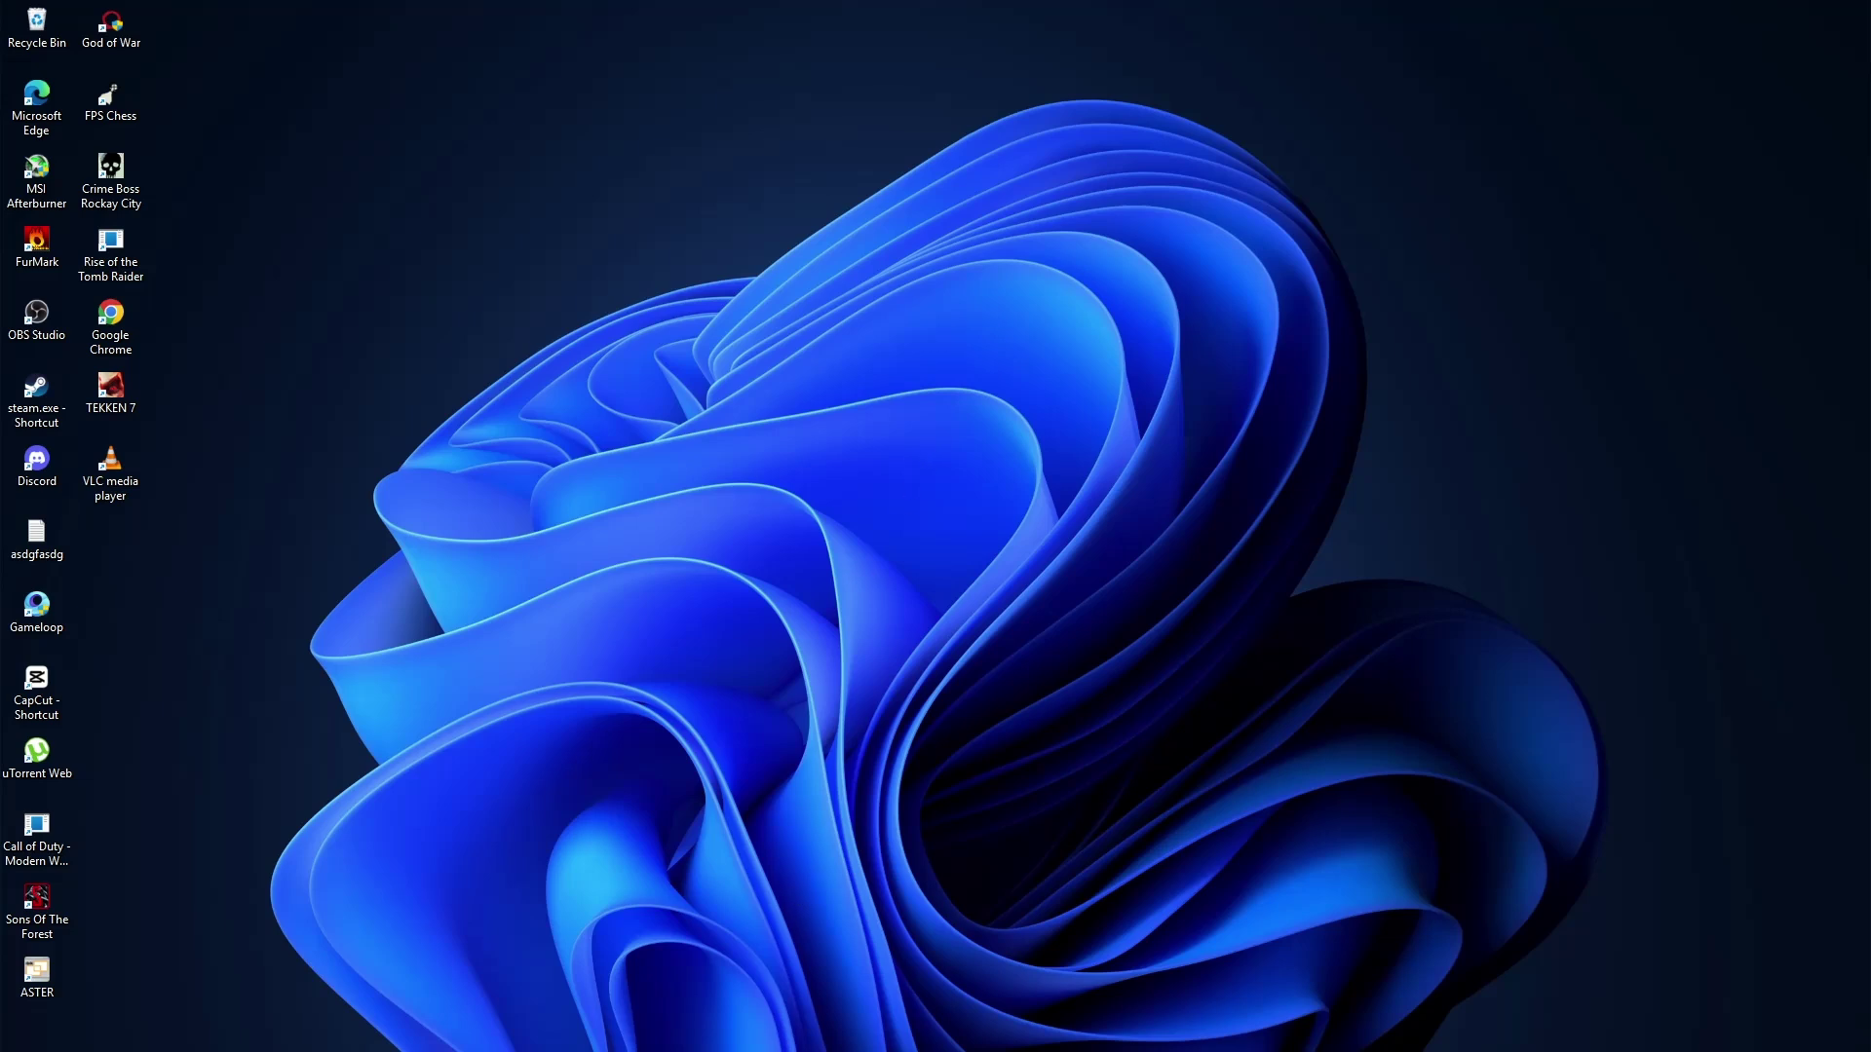
mouse_move(937, 1030)
left_click(724, 1029)
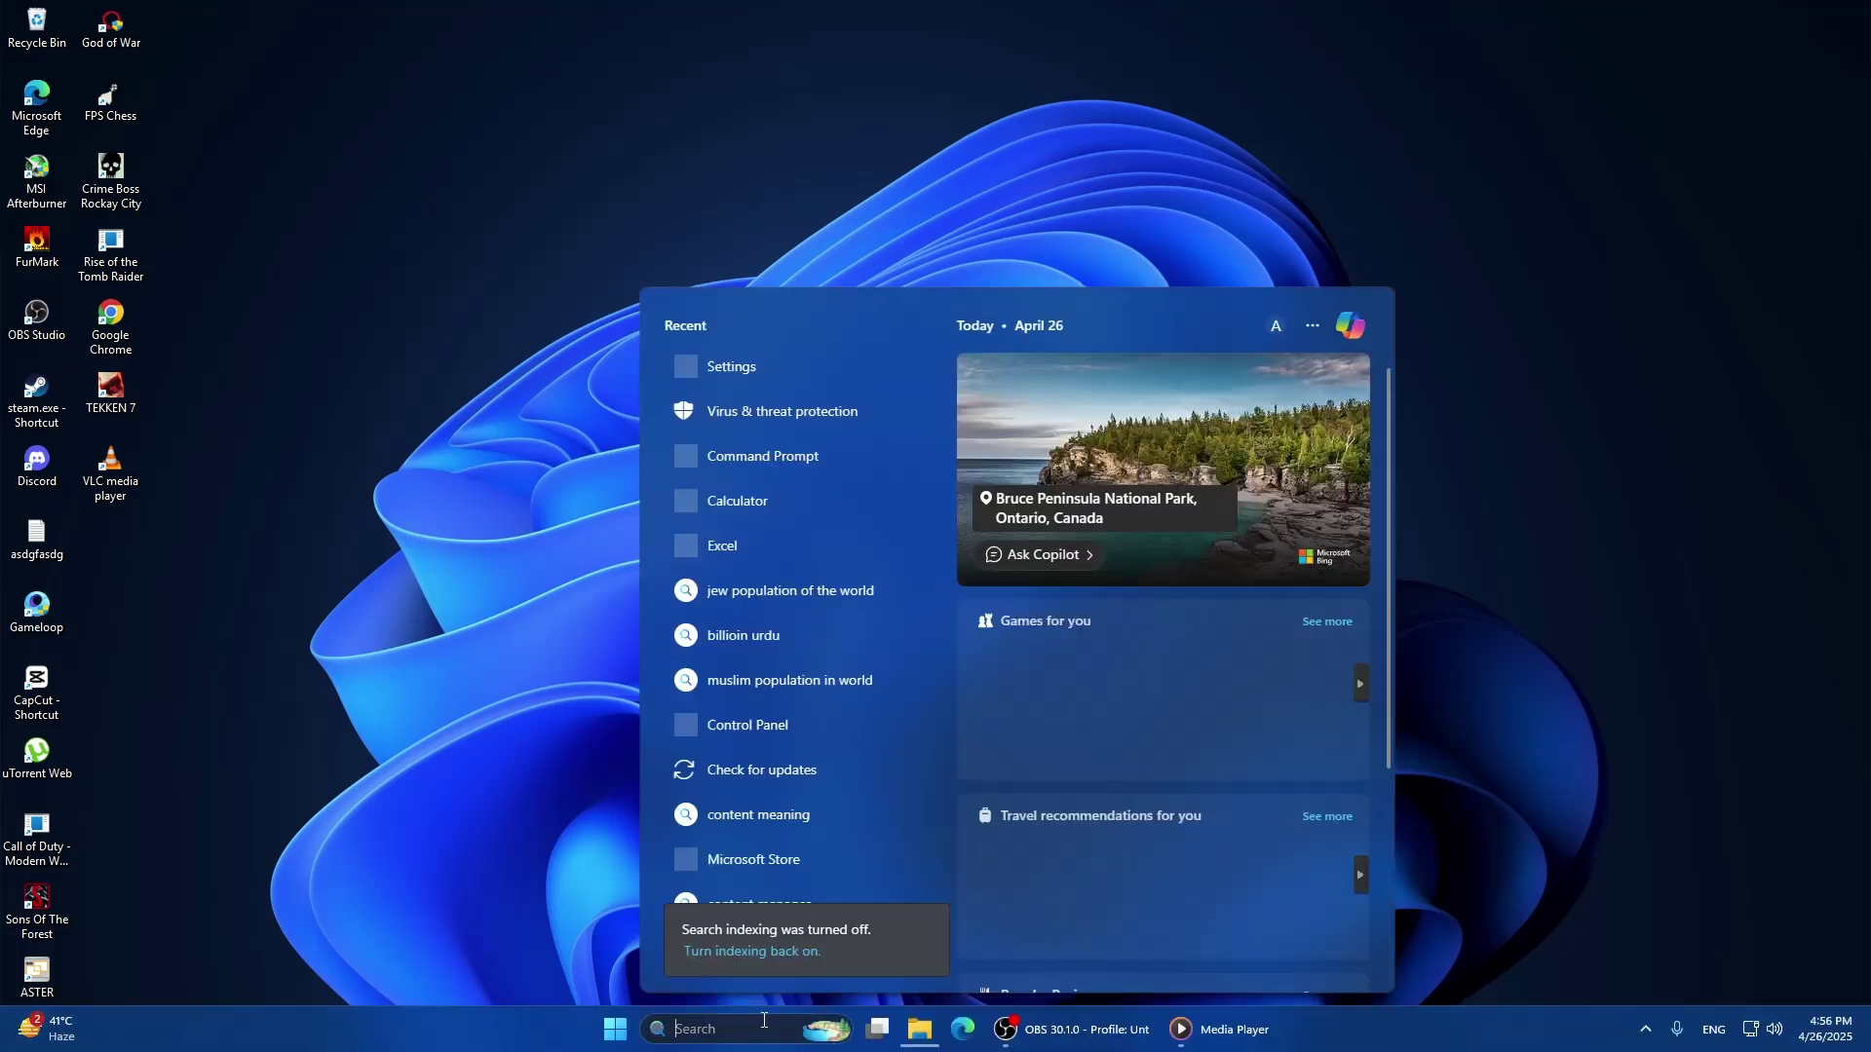
left_click(733, 368)
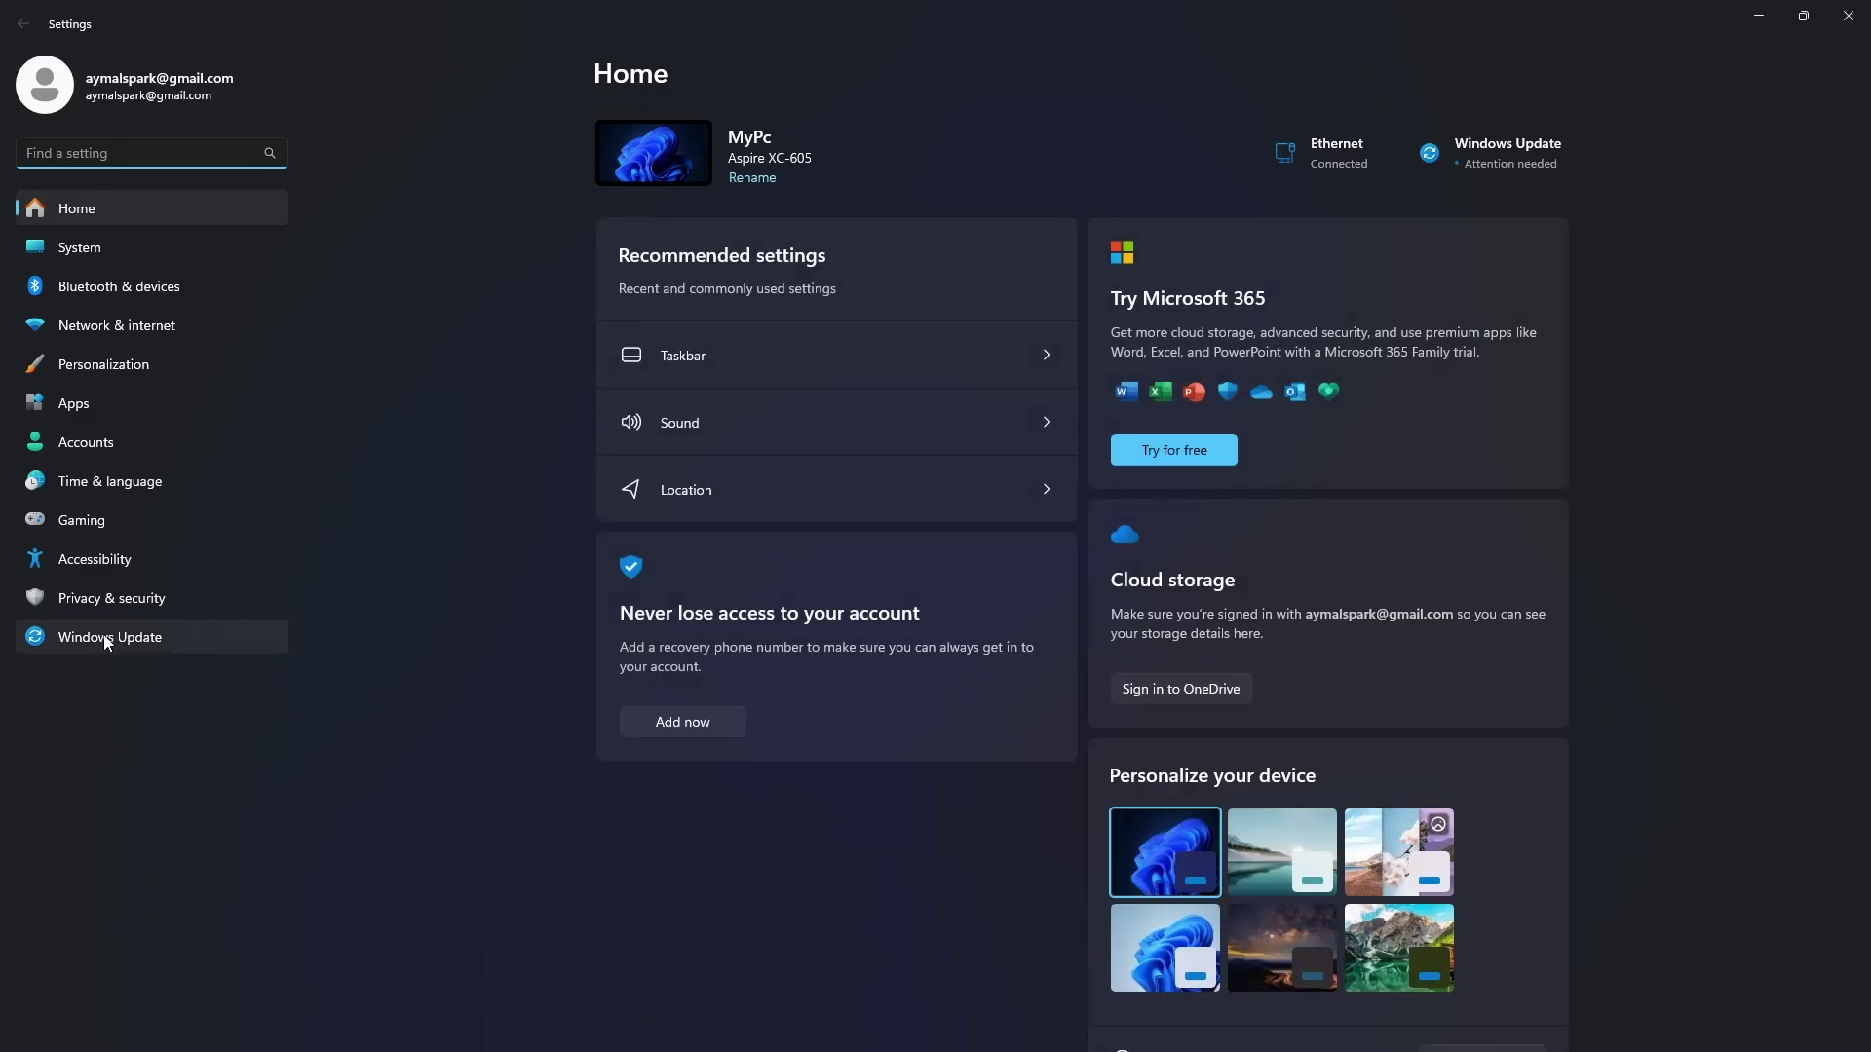
left_click(108, 639)
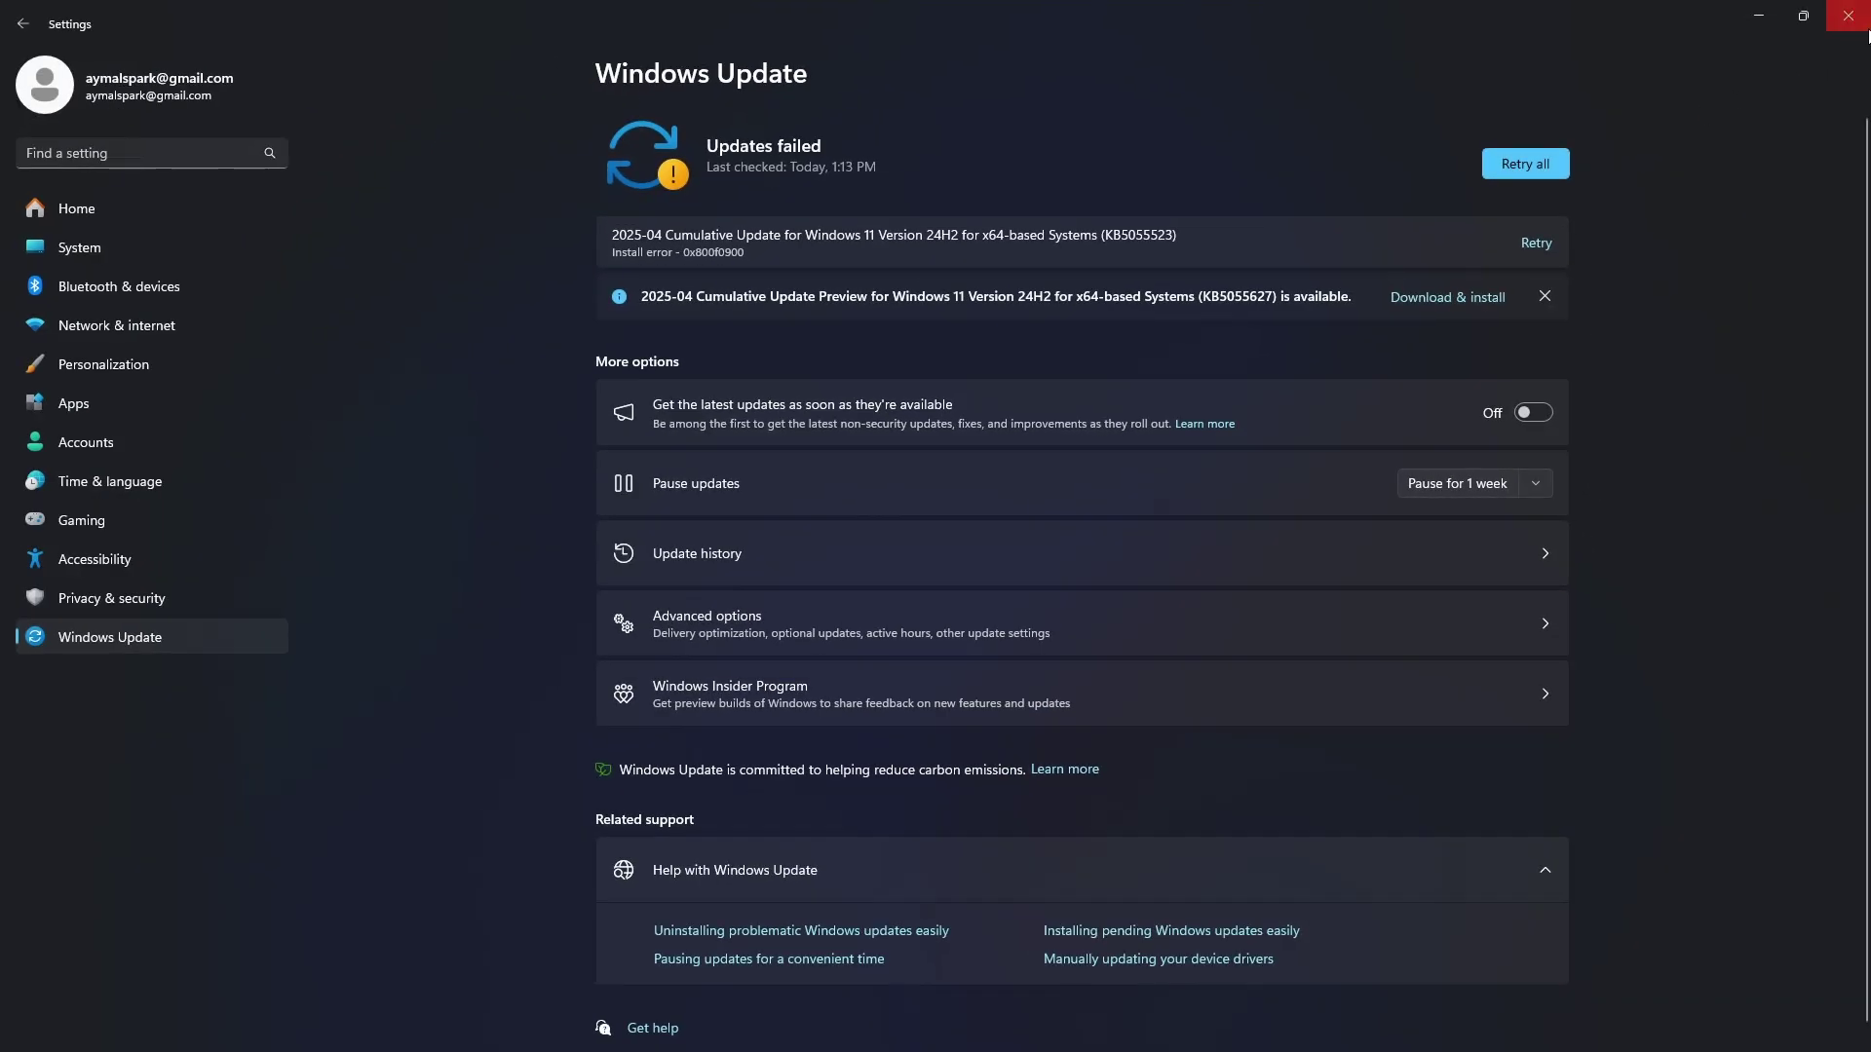
left_click(1867, 30)
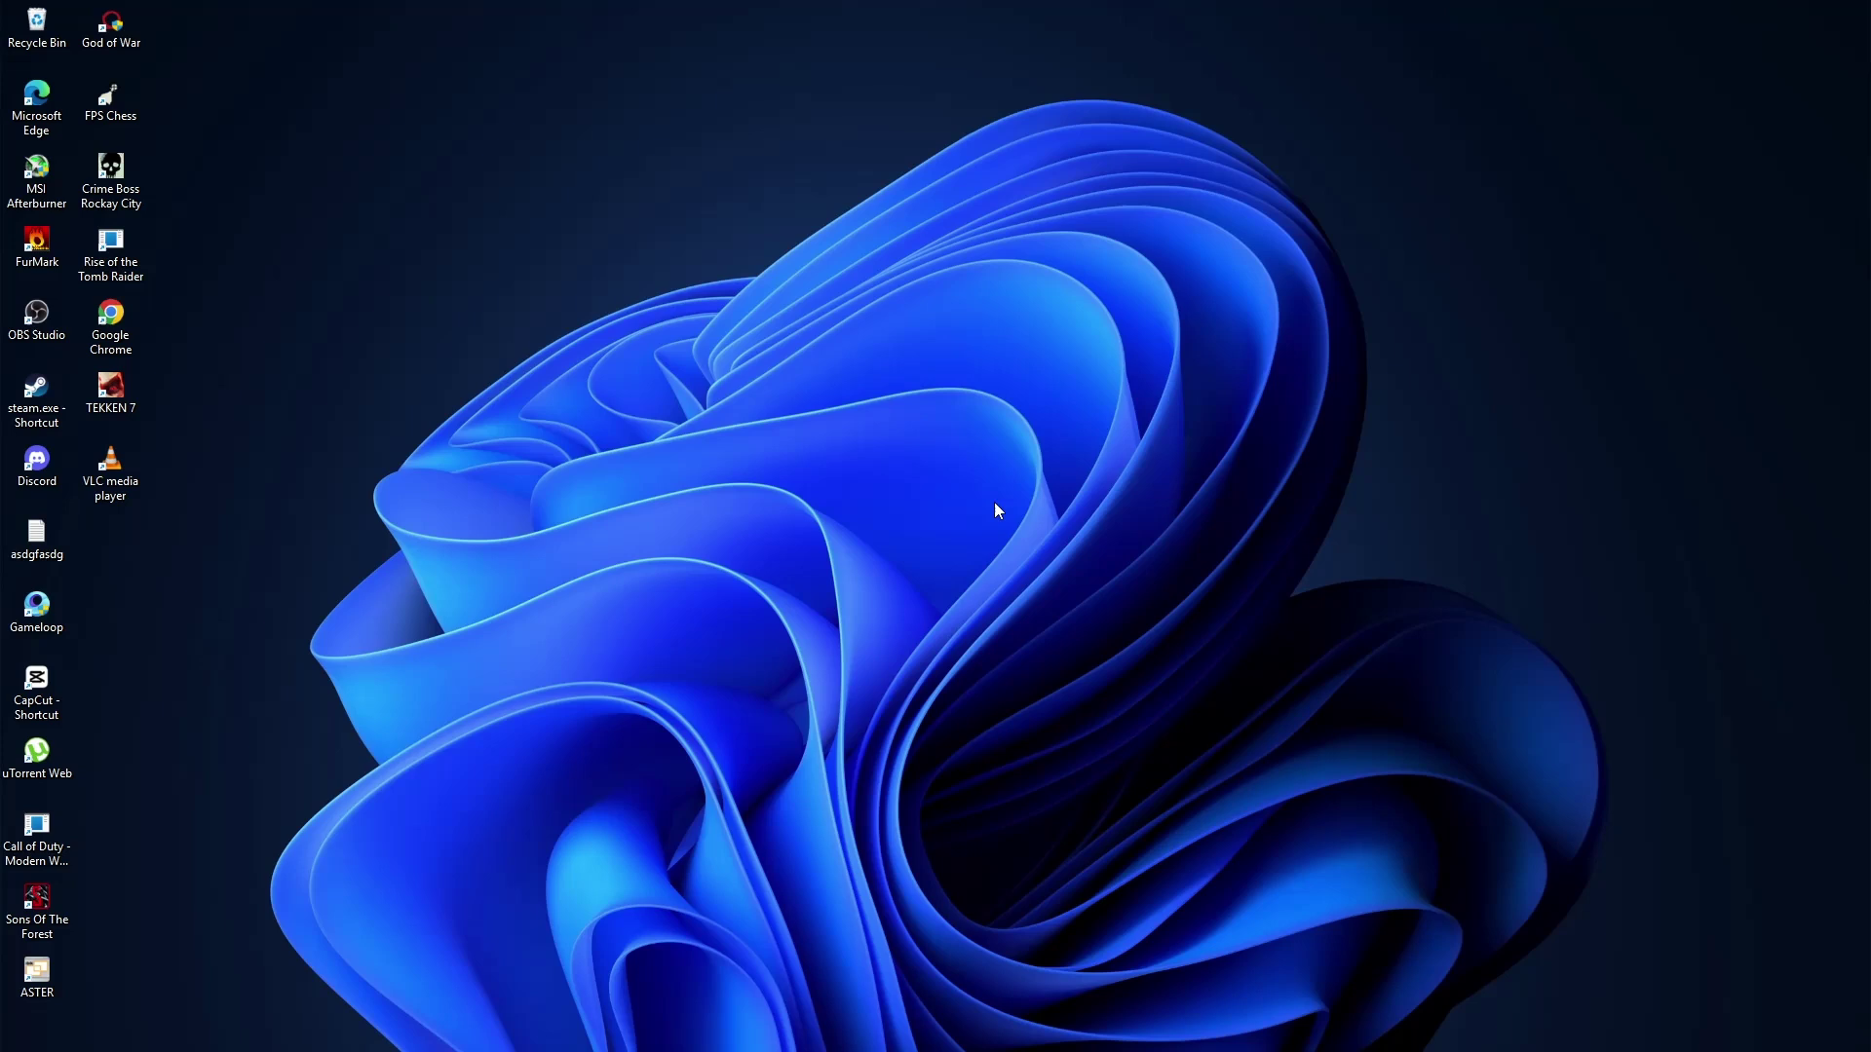